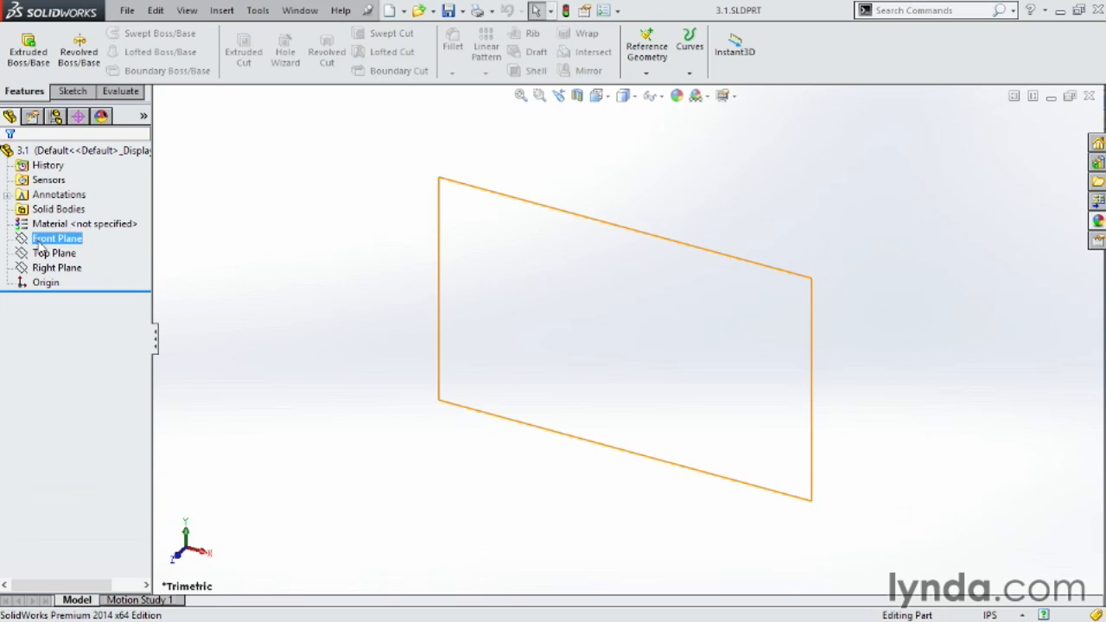
Open a new sketch on the Top Plane.
{"action": "left_click", "coordinate": [41, 253]}
{"action": "left_click", "coordinate": [43, 268]}
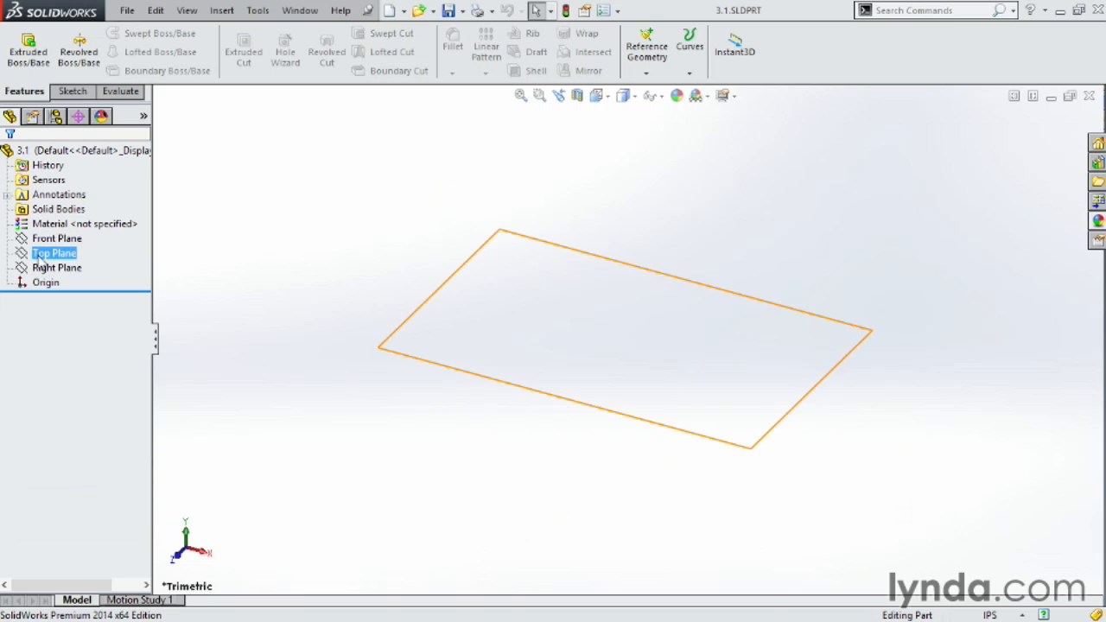
{"action": "left_click", "coordinate": [40, 254]}
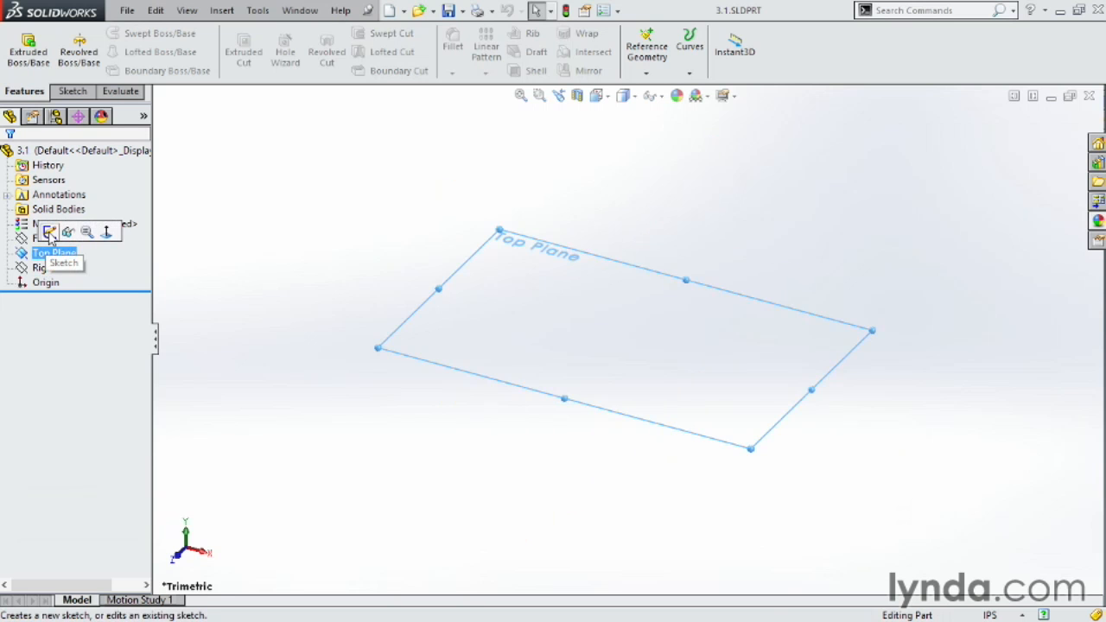
{"action": "left_click", "coordinate": [49, 232]}
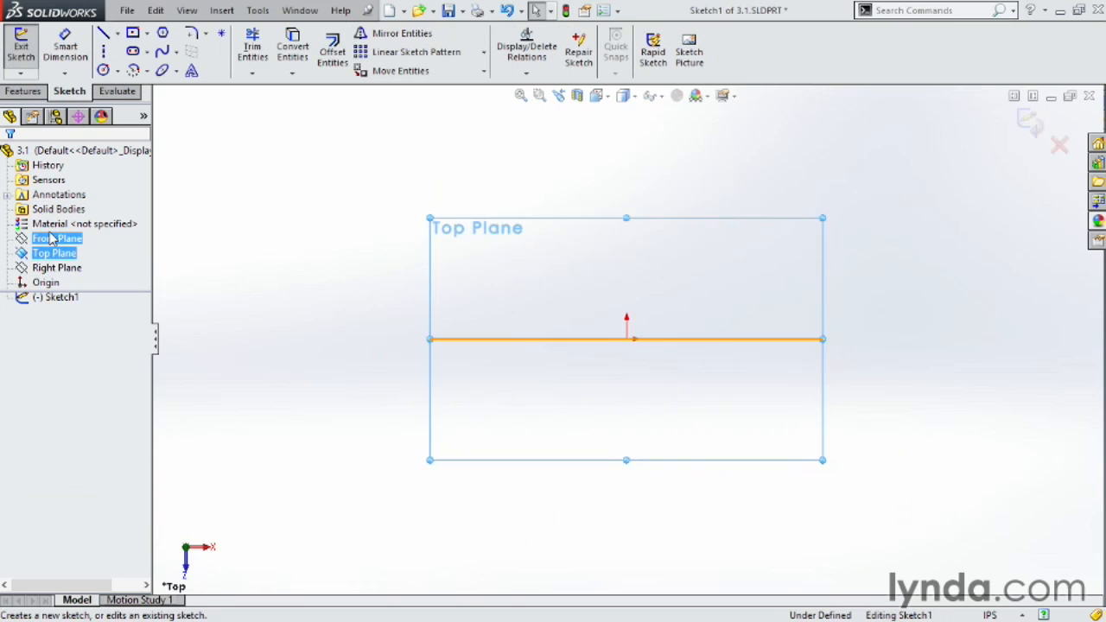
{"action": "left_click", "coordinate": [278, 221]}
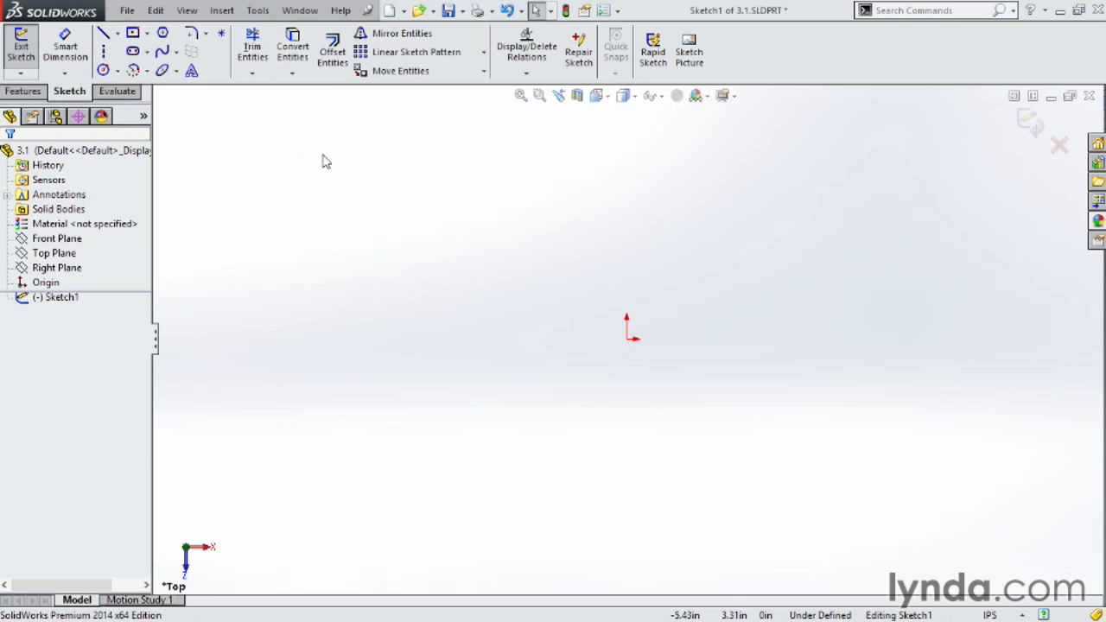
Sketch a closed four-sided outline with the Line tool, drawing four connected lines around the origin.
{"action": "left_click", "coordinate": [103, 34]}
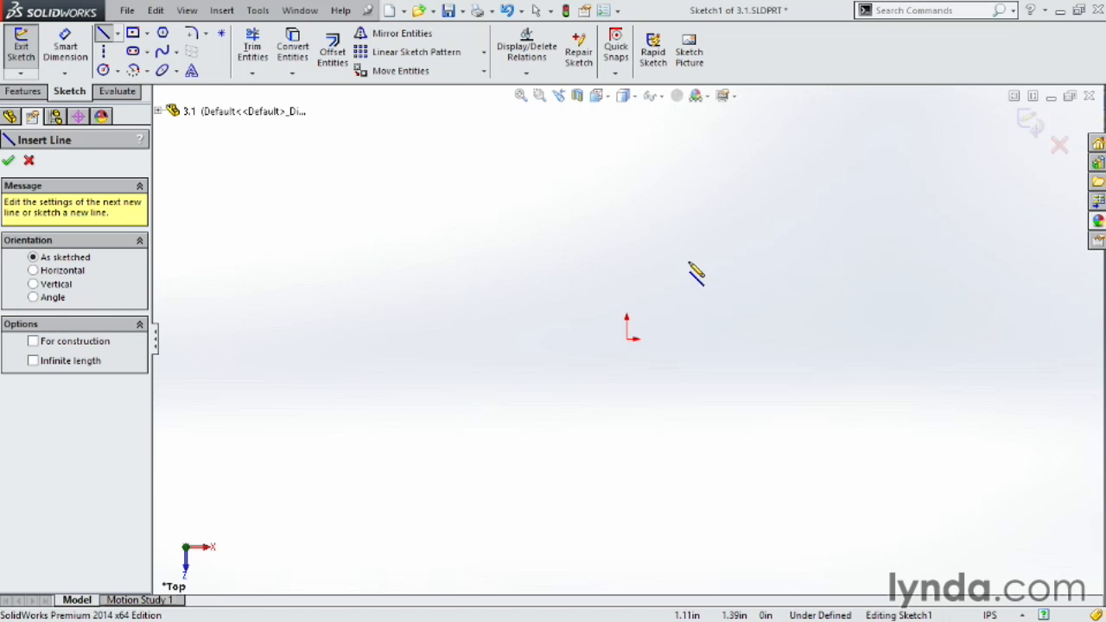
{"action": "left_click", "coordinate": [393, 266]}
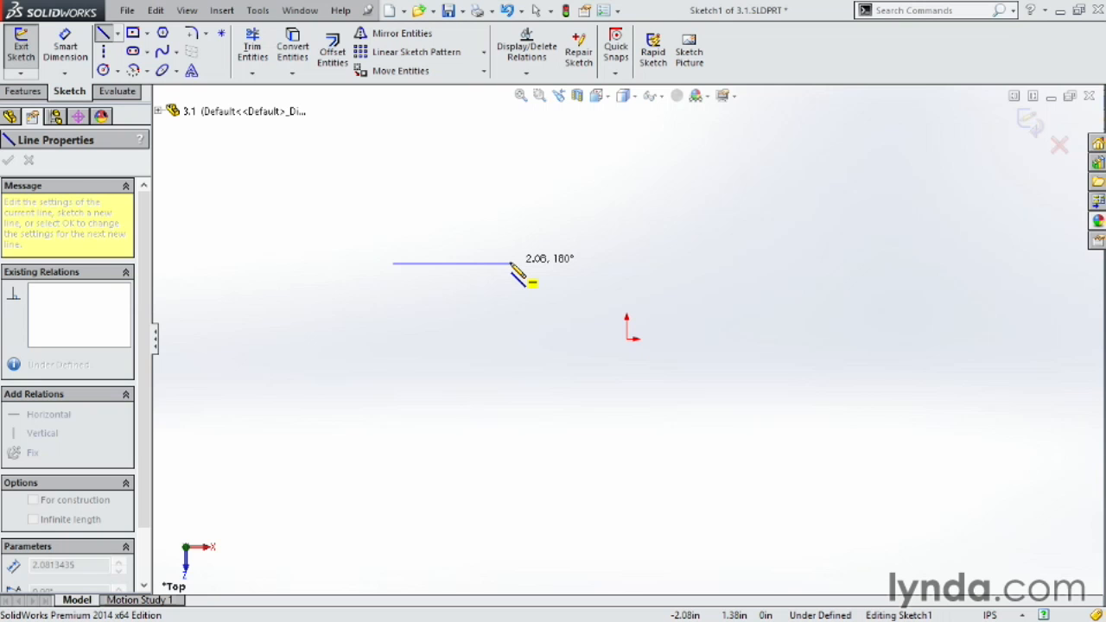
{"action": "left_click", "coordinate": [724, 163]}
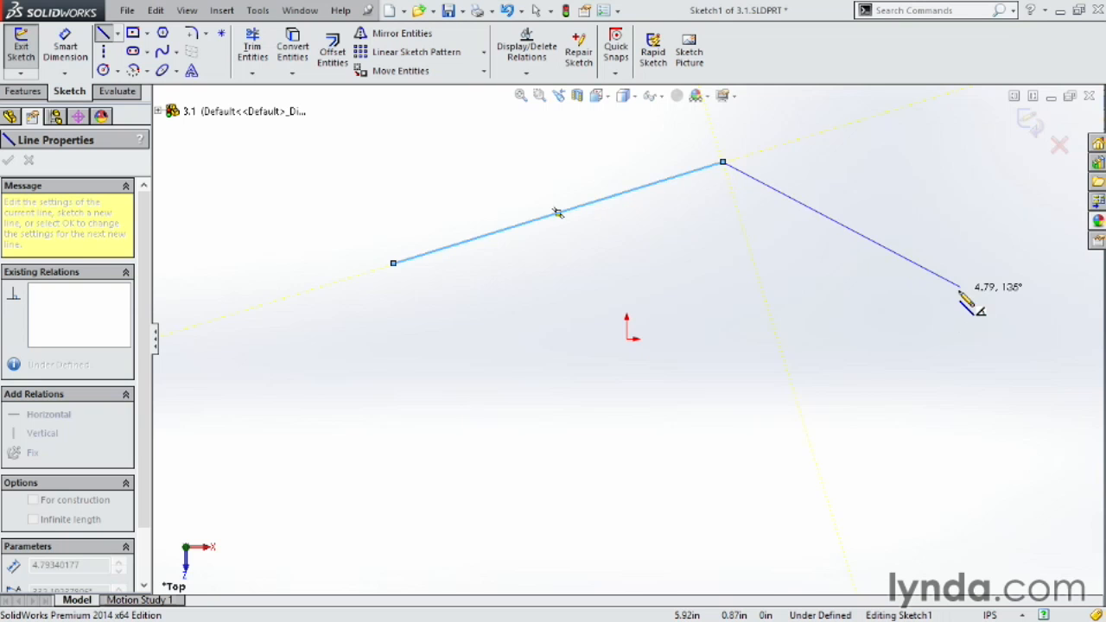
{"action": "left_click", "coordinate": [923, 350]}
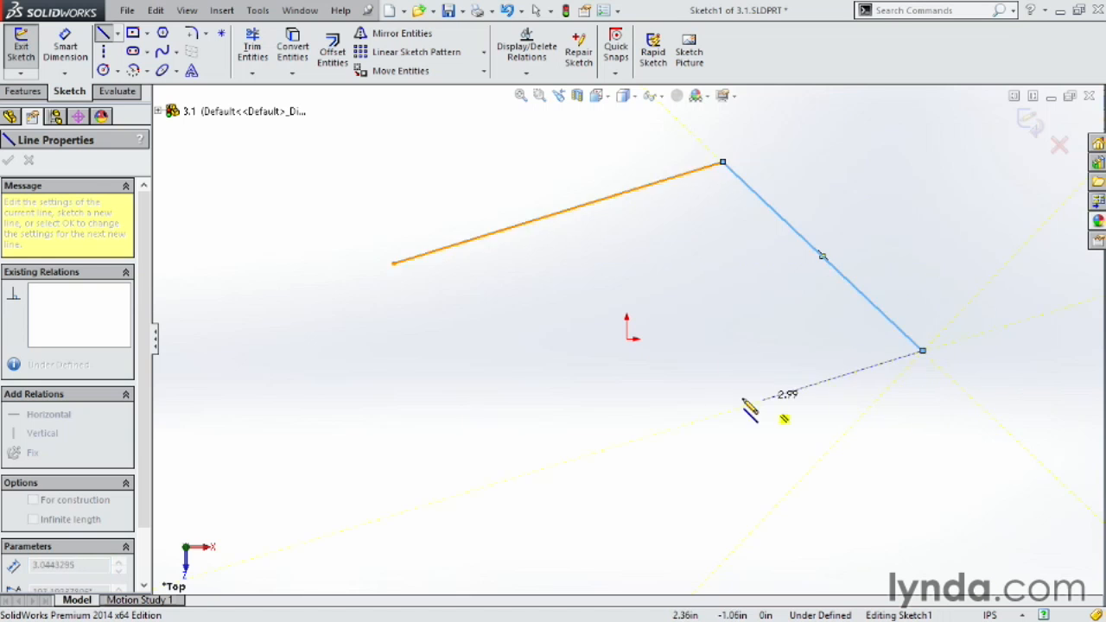
{"action": "left_click", "coordinate": [545, 399]}
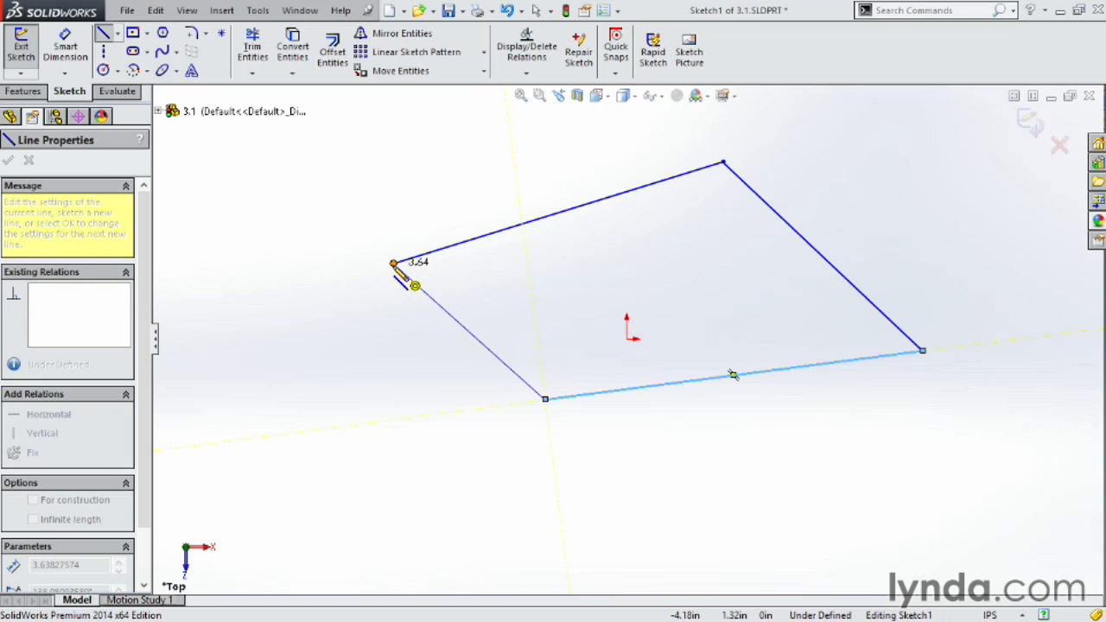
{"action": "left_click", "coordinate": [394, 264]}
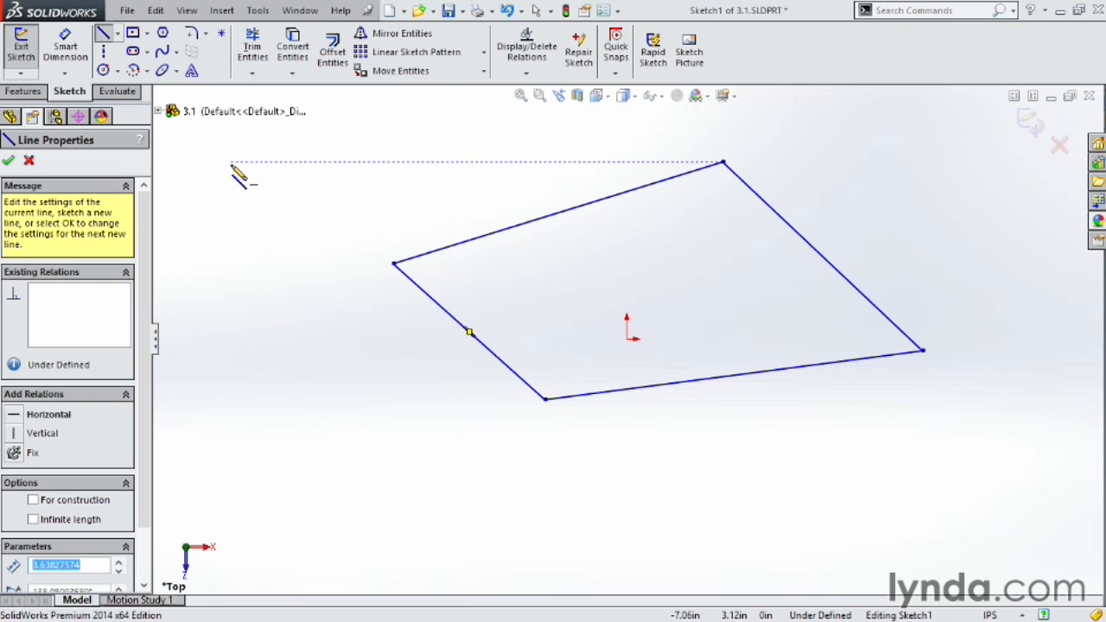
{"action": "key", "text": "Escape"}
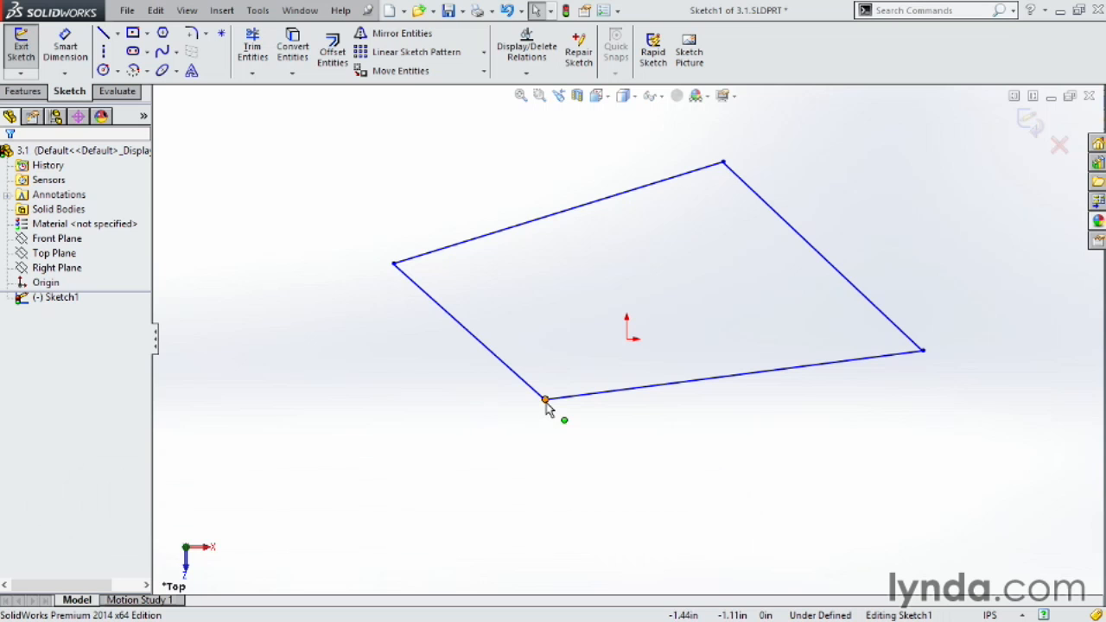
Drag the bottom line of the outline downward to reshape it.
{"action": "mouse_move", "coordinate": [547, 408]}
{"action": "left_mouse_down"}
{"action": "mouse_move", "coordinate": [686, 254]}
{"action": "mouse_move", "coordinate": [586, 408]}
{"action": "mouse_move", "coordinate": [748, 271]}
{"action": "mouse_move", "coordinate": [532, 385]}
{"action": "mouse_move", "coordinate": [549, 414]}
{"action": "left_mouse_up"}
{"action": "left_click_drag", "start_coordinate": [746, 382], "coordinate": [770, 428]}
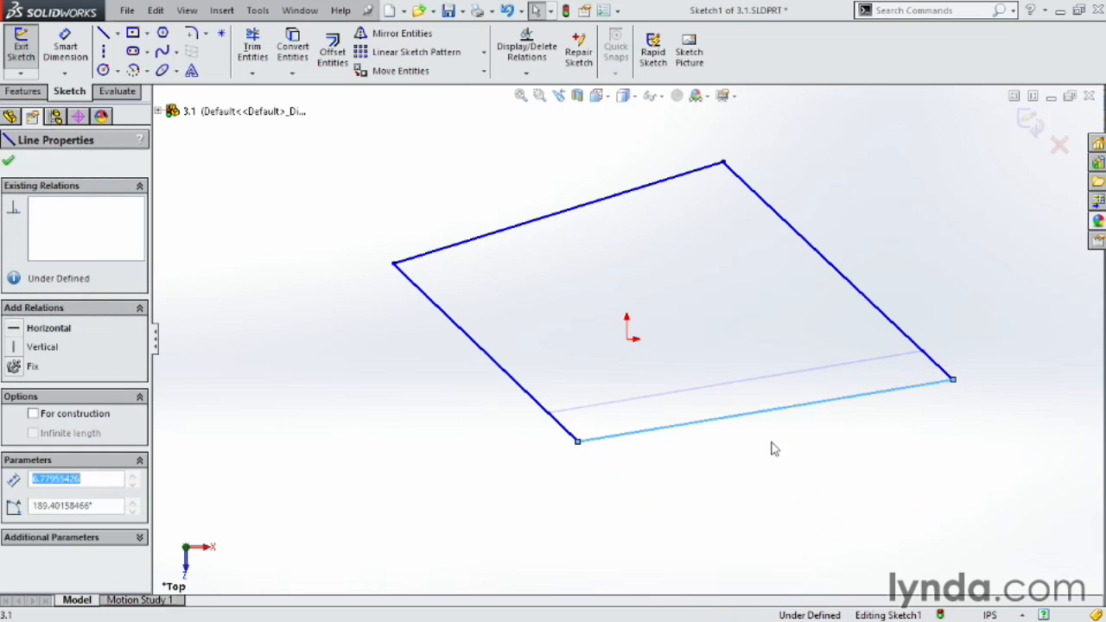
{"action": "left_click", "coordinate": [820, 490]}
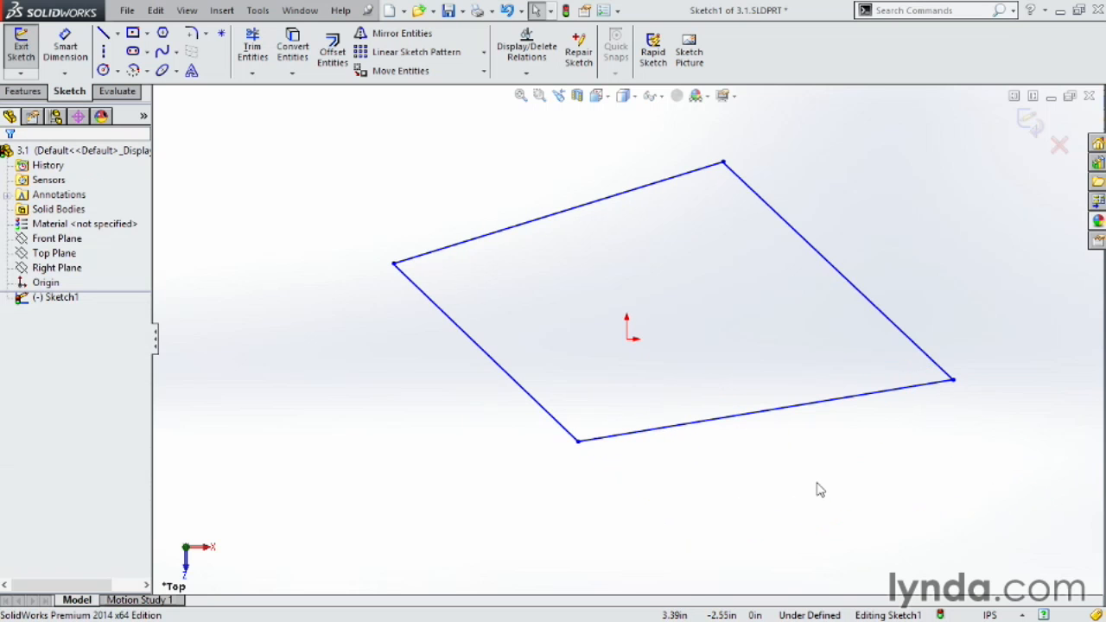
Drag the right line and the corner points to reshape the outline into a trapezoid with a vertical right side.
{"action": "left_click_drag", "start_coordinate": [822, 256], "coordinate": [862, 247]}
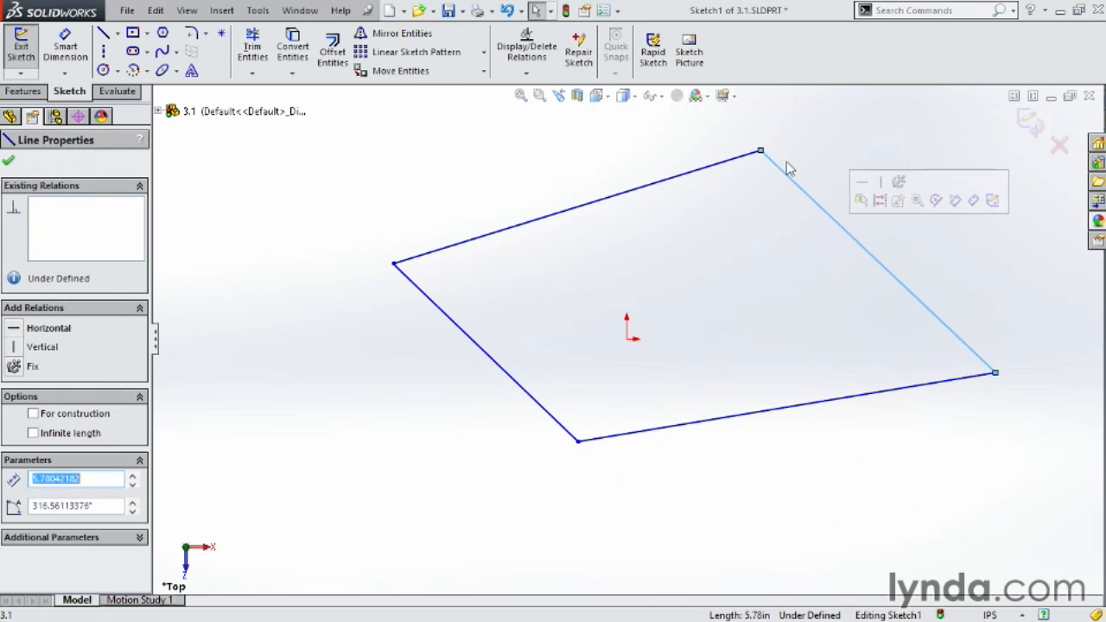
{"action": "left_click_drag", "start_coordinate": [761, 152], "coordinate": [773, 217]}
{"action": "mouse_move", "coordinate": [998, 376]}
{"action": "left_mouse_down"}
{"action": "mouse_move", "coordinate": [743, 429]}
{"action": "mouse_move", "coordinate": [775, 430]}
{"action": "left_mouse_up"}
{"action": "left_click_drag", "start_coordinate": [578, 443], "coordinate": [472, 408]}
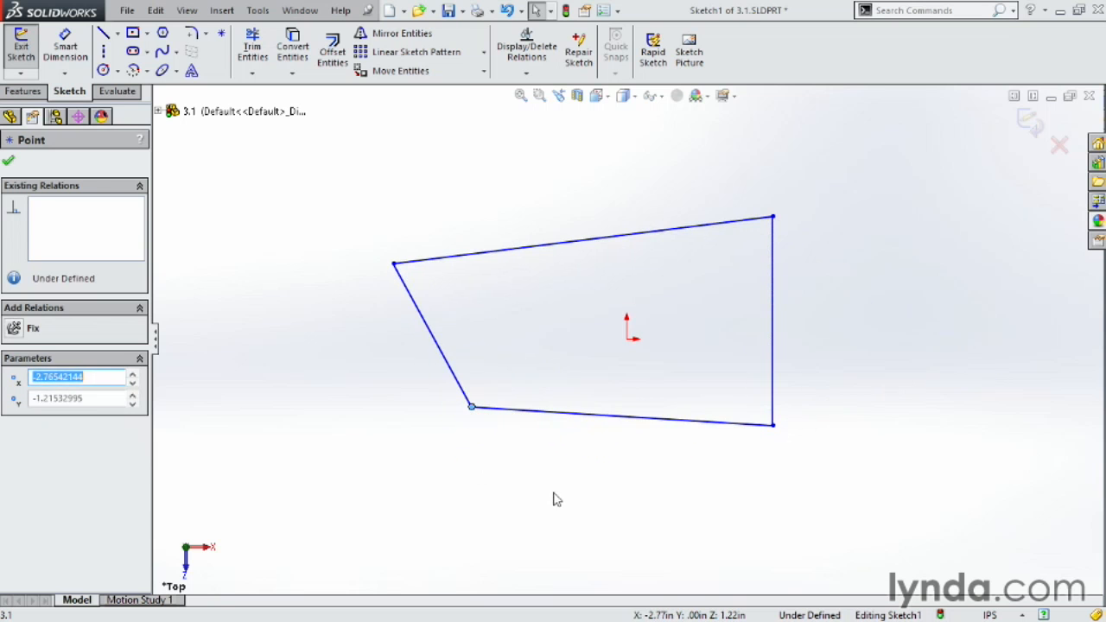
{"action": "left_click", "coordinate": [549, 494]}
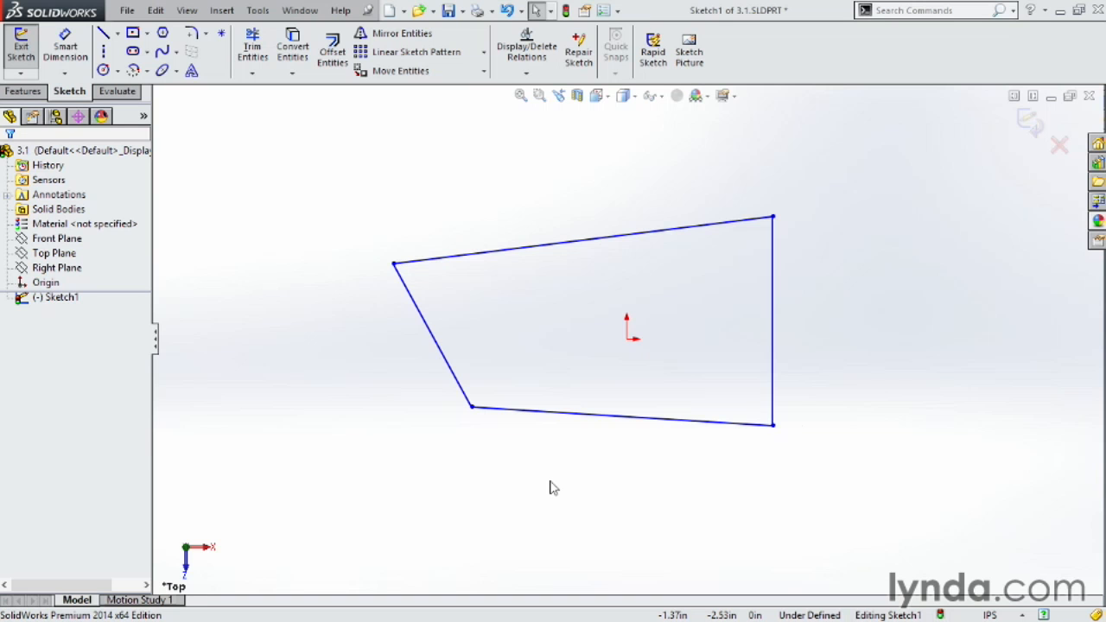
Add a parallel relation between the top and bottom lines.
{"action": "left_click", "coordinate": [617, 237]}
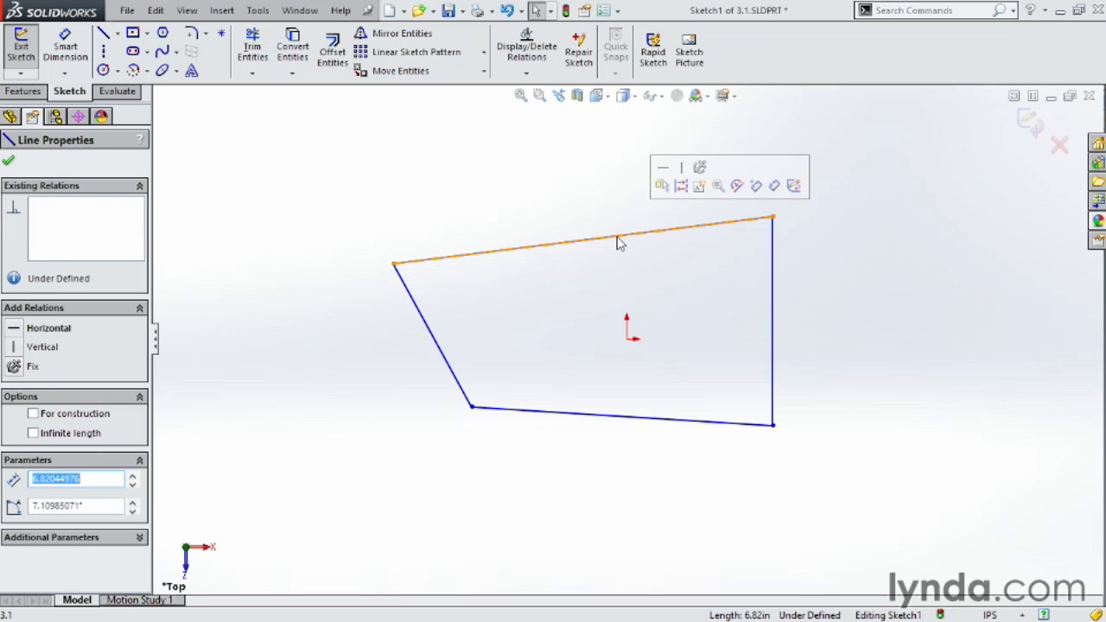
{"action": "left_click", "coordinate": [698, 424], "text": "ctrl"}
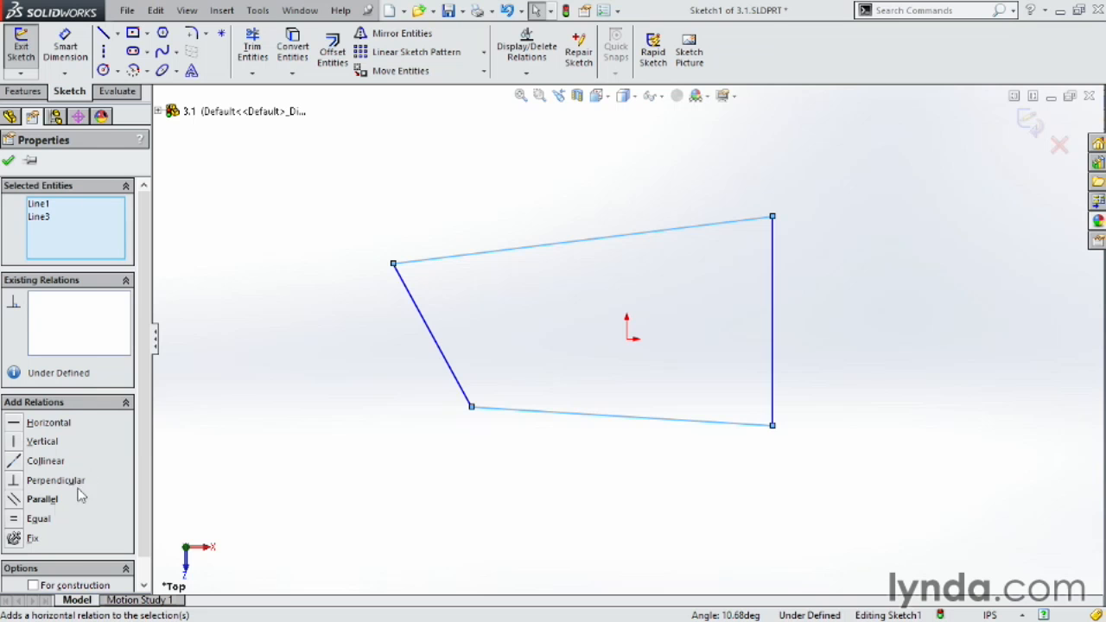
{"action": "left_click", "coordinate": [14, 503]}
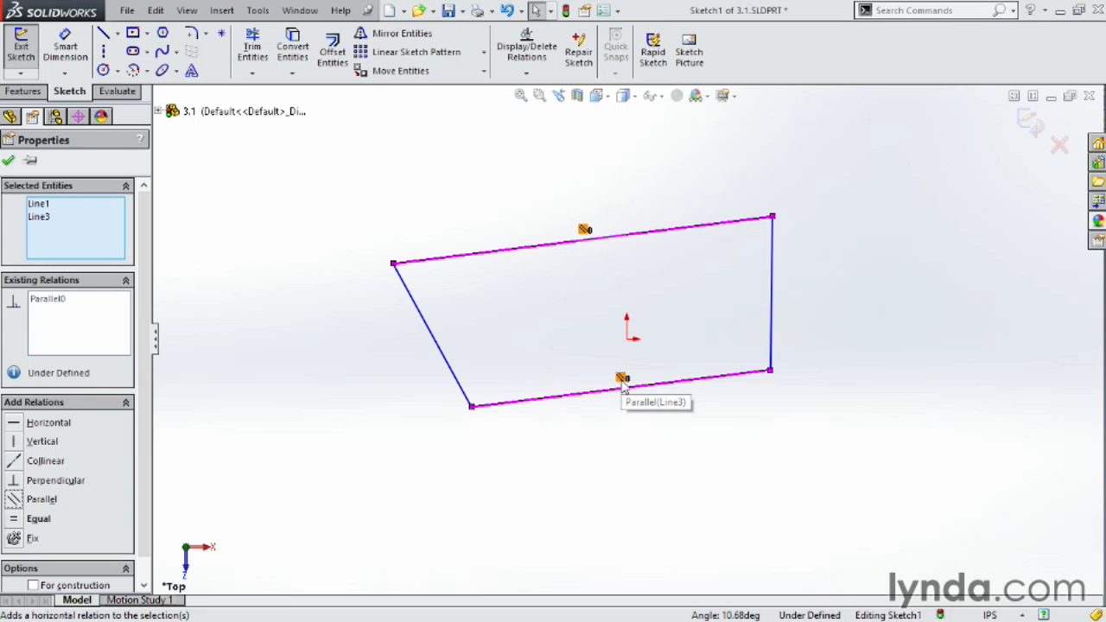
{"action": "left_click", "coordinate": [841, 467]}
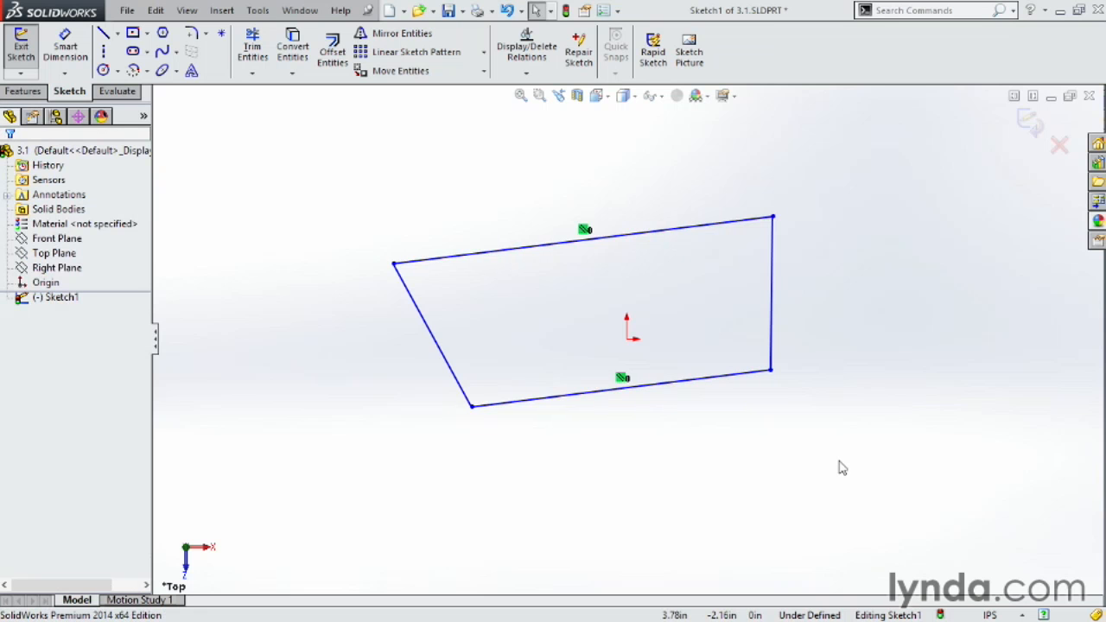
Add a parallel relation between the left and right lines.
{"action": "left_click", "coordinate": [444, 366]}
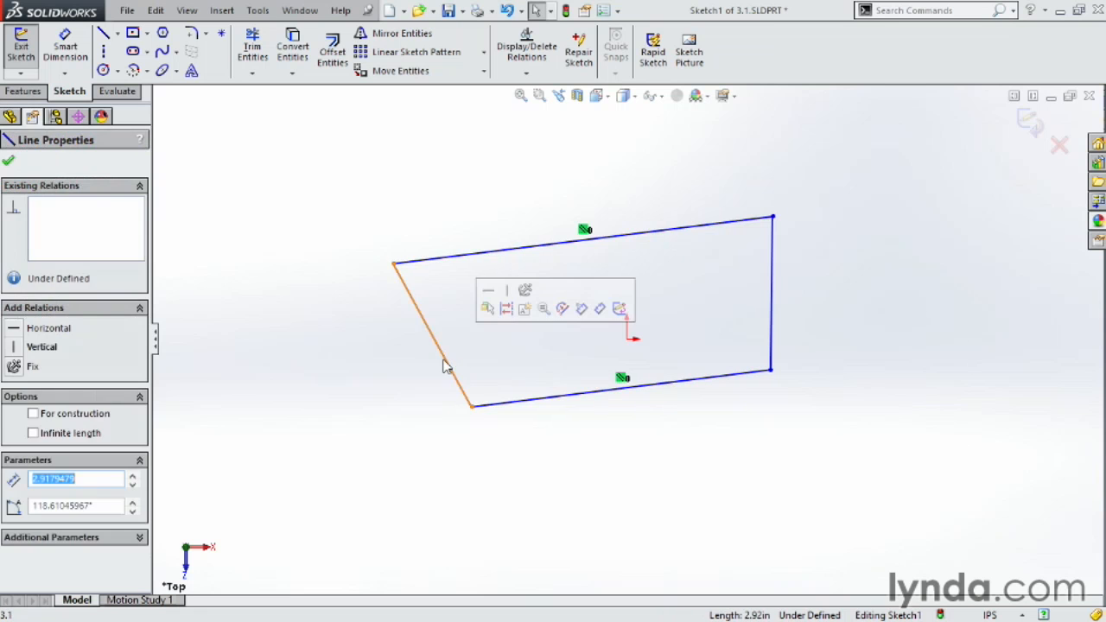
{"action": "left_click", "coordinate": [771, 310], "text": "ctrl"}
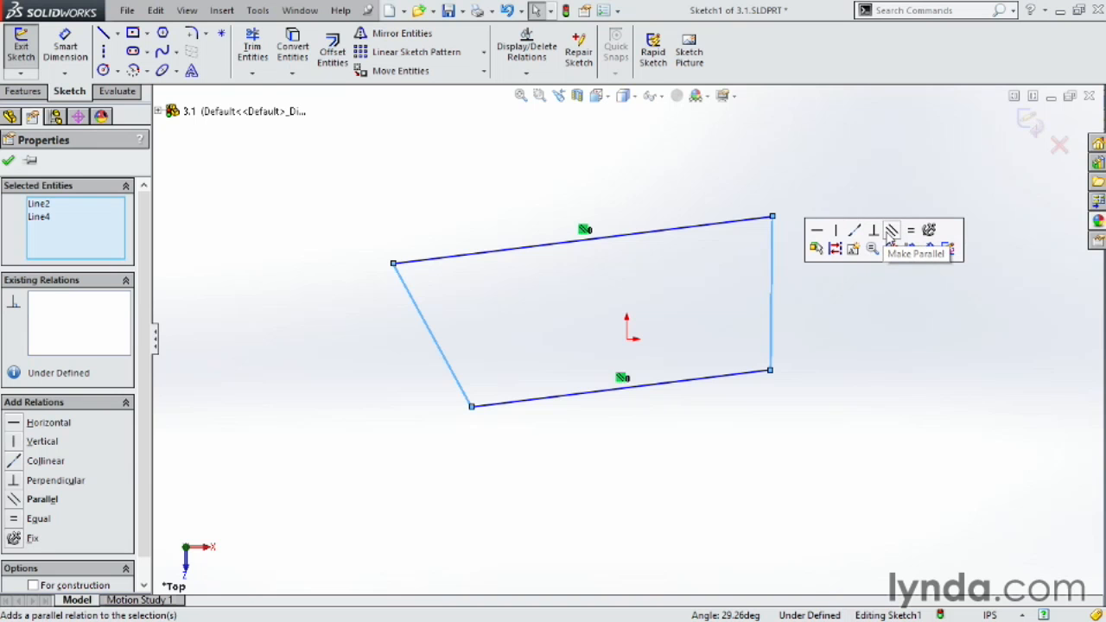
{"action": "left_click", "coordinate": [891, 231]}
{"action": "left_click", "coordinate": [833, 262]}
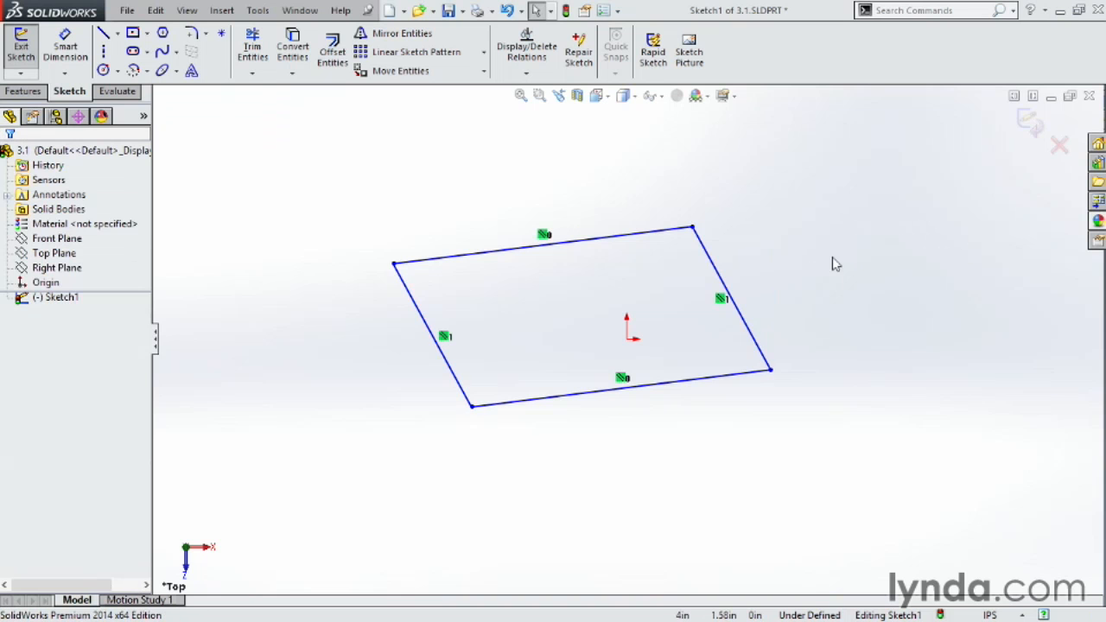
Delete the parallel relation on the right line, then undo the deletion.
{"action": "left_click", "coordinate": [722, 299]}
{"action": "key", "text": "Delete"}
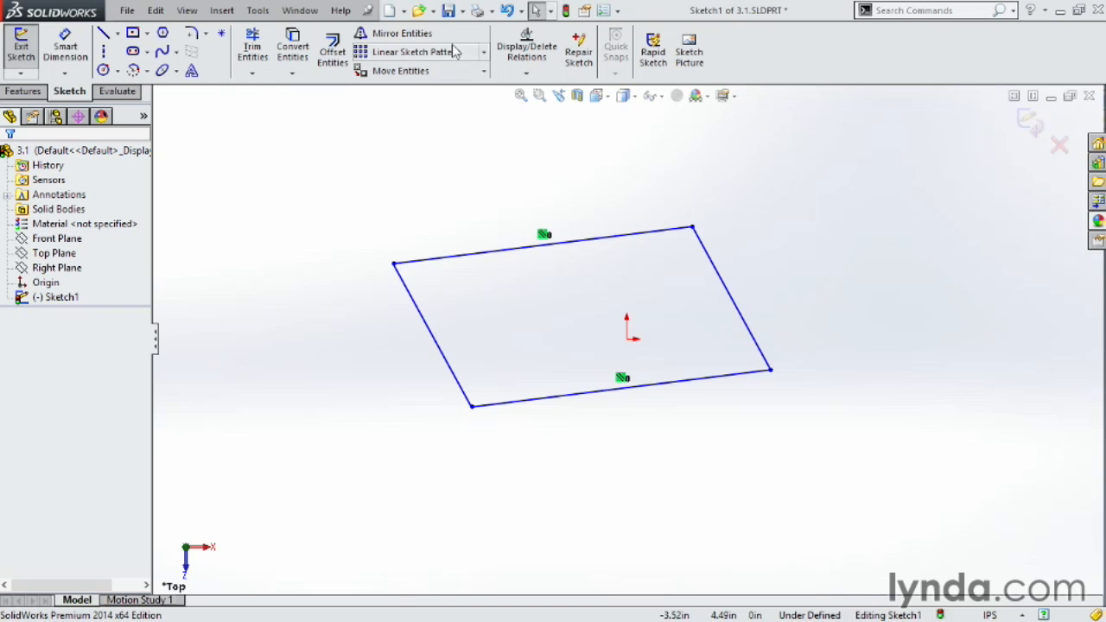
{"action": "left_click", "coordinate": [507, 10]}
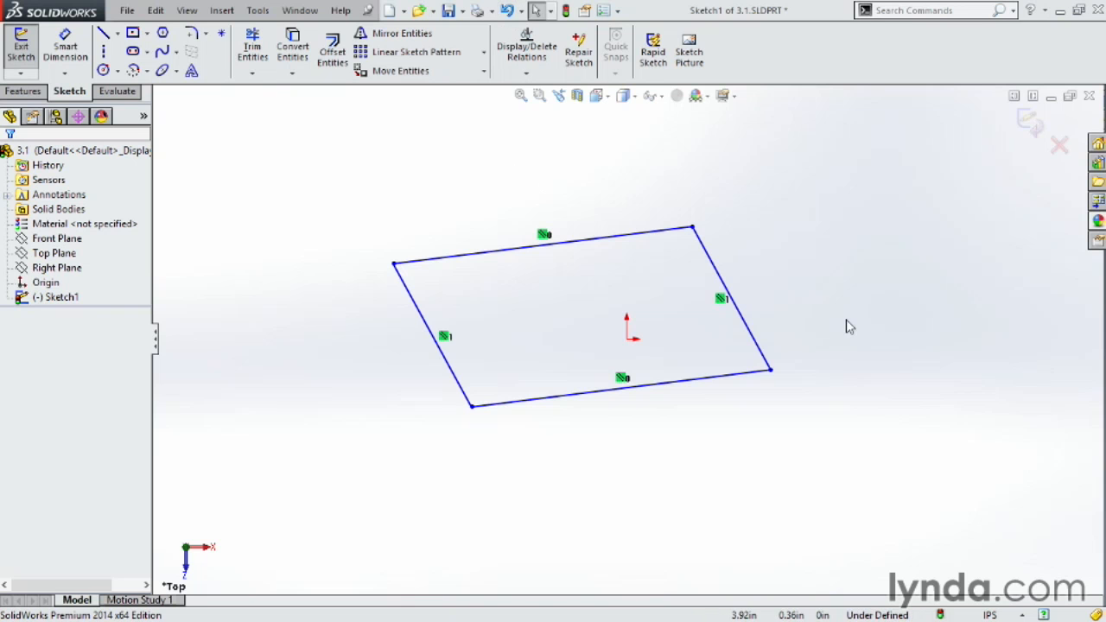
Drag the bottom-right corner outward to reshape the parallelogram.
{"action": "left_click_drag", "start_coordinate": [775, 377], "coordinate": [823, 396]}
{"action": "left_click", "coordinate": [987, 446]}
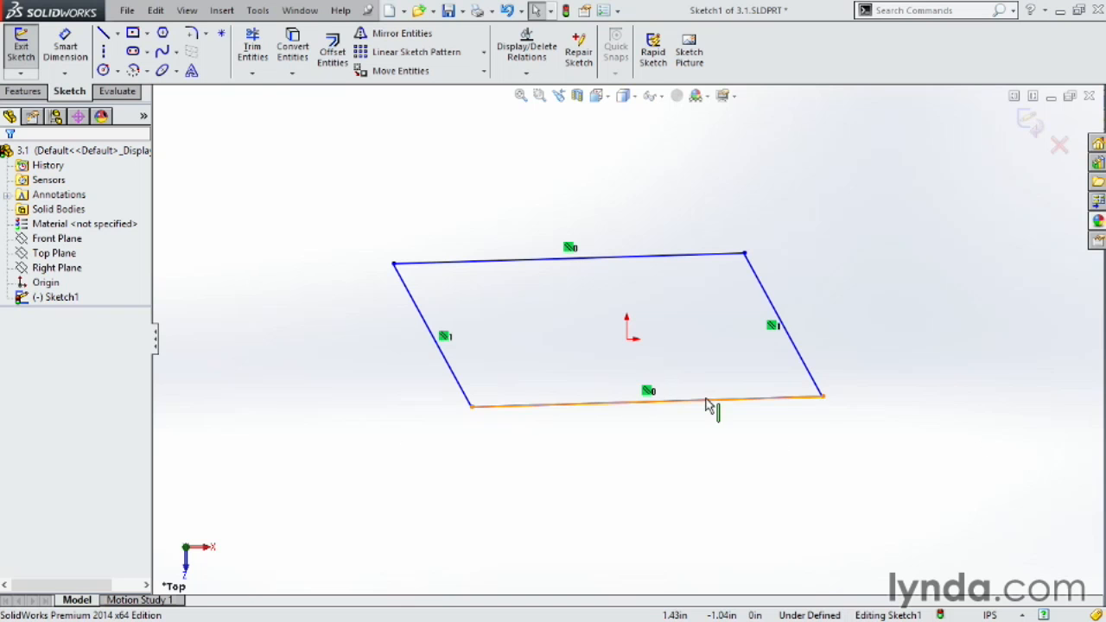
Add a perpendicular relation between the bottom line and the right line.
{"action": "left_click", "coordinate": [769, 403]}
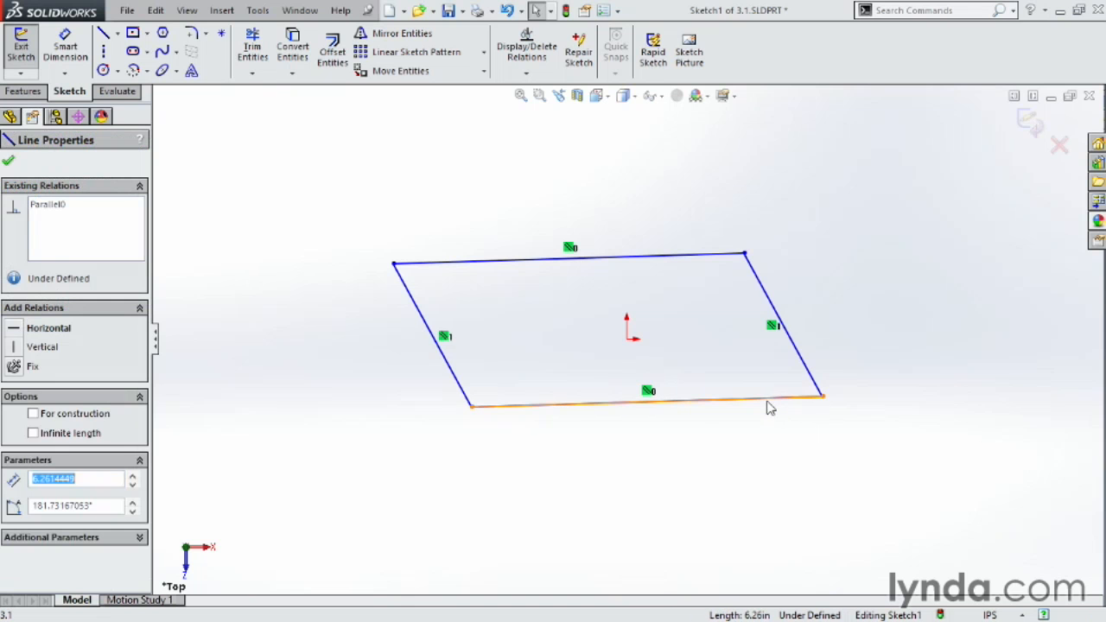
{"action": "left_click", "coordinate": [807, 371], "text": "ctrl"}
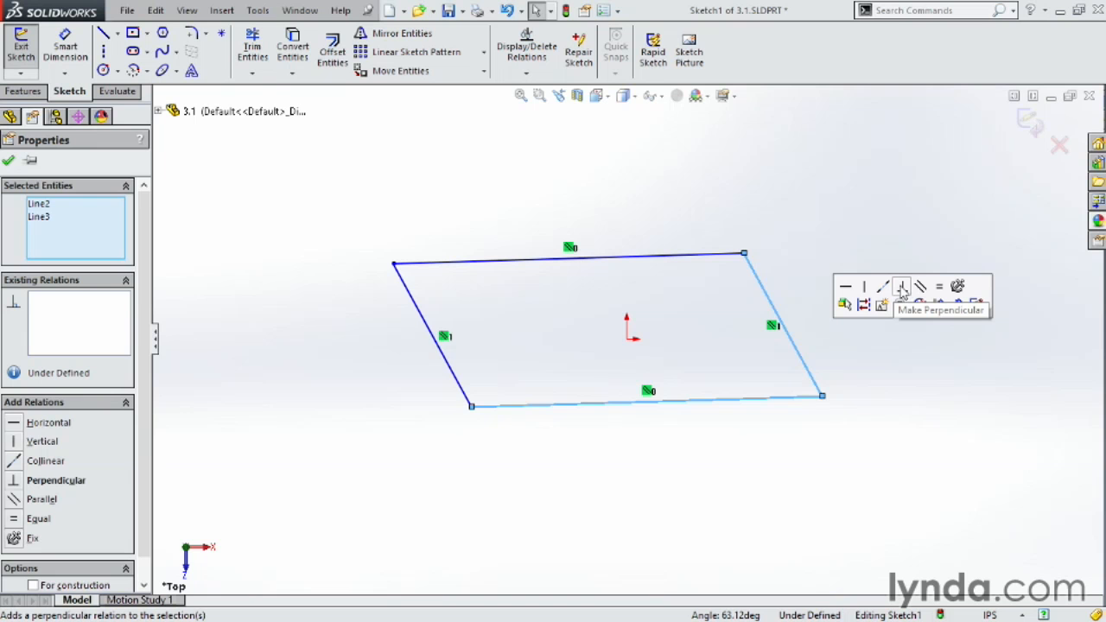
{"action": "left_click", "coordinate": [903, 287]}
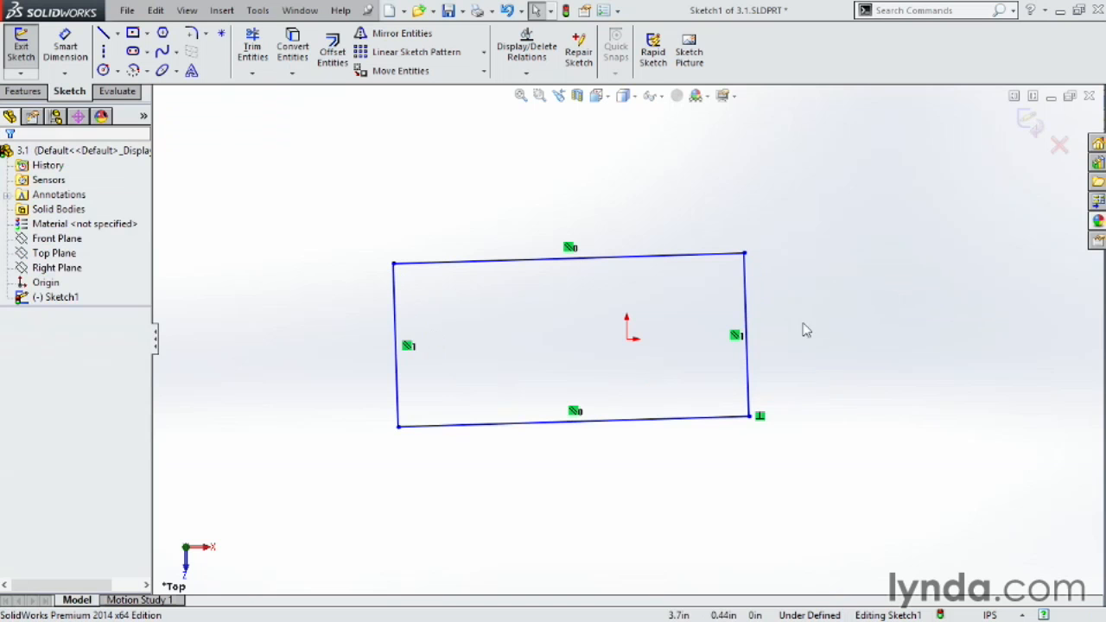
Drag the top-right corner upward and make the top line horizontal.
{"action": "left_click_drag", "start_coordinate": [742, 256], "coordinate": [730, 222]}
{"action": "left_click", "coordinate": [800, 267]}
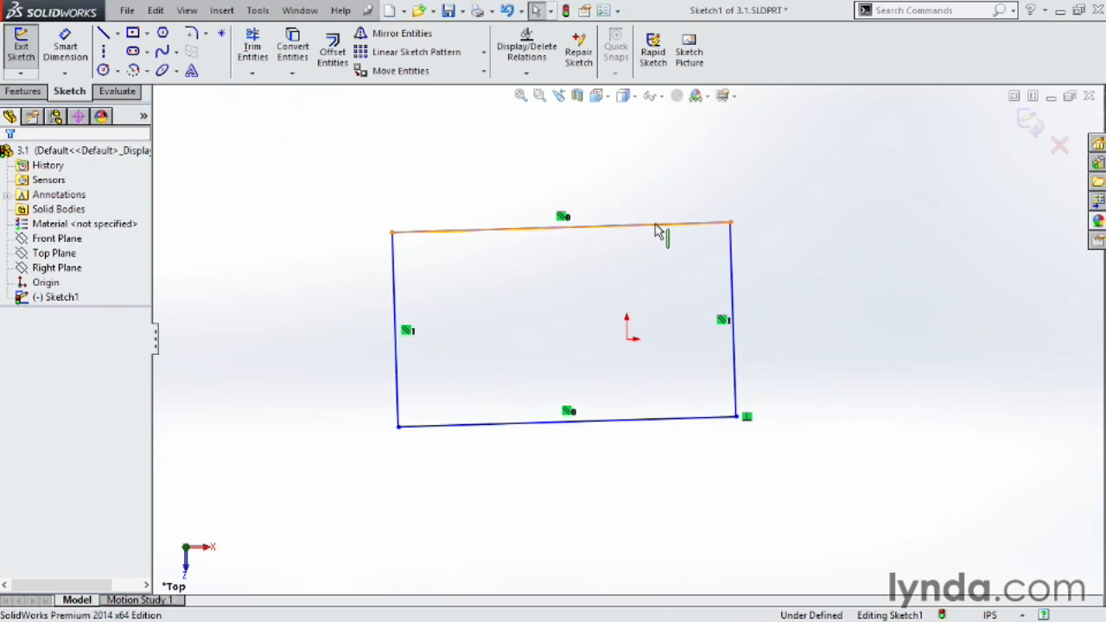
{"action": "left_click", "coordinate": [658, 229]}
{"action": "left_click", "coordinate": [717, 170]}
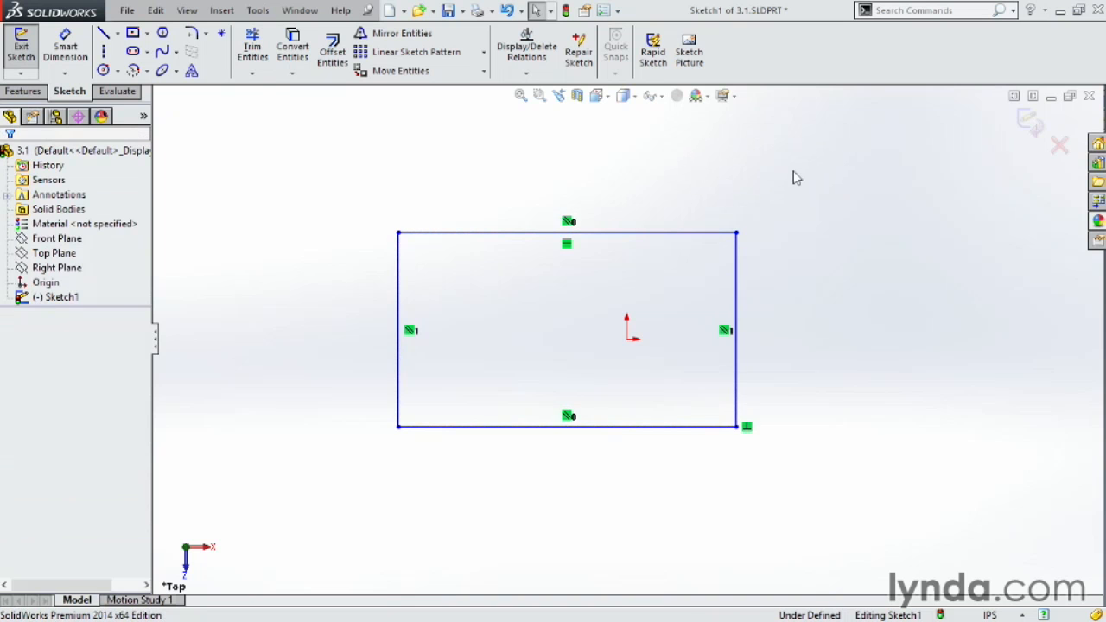
Drag the right line outward and the top line upward to enlarge the rectangle.
{"action": "left_click_drag", "start_coordinate": [739, 302], "coordinate": [906, 260]}
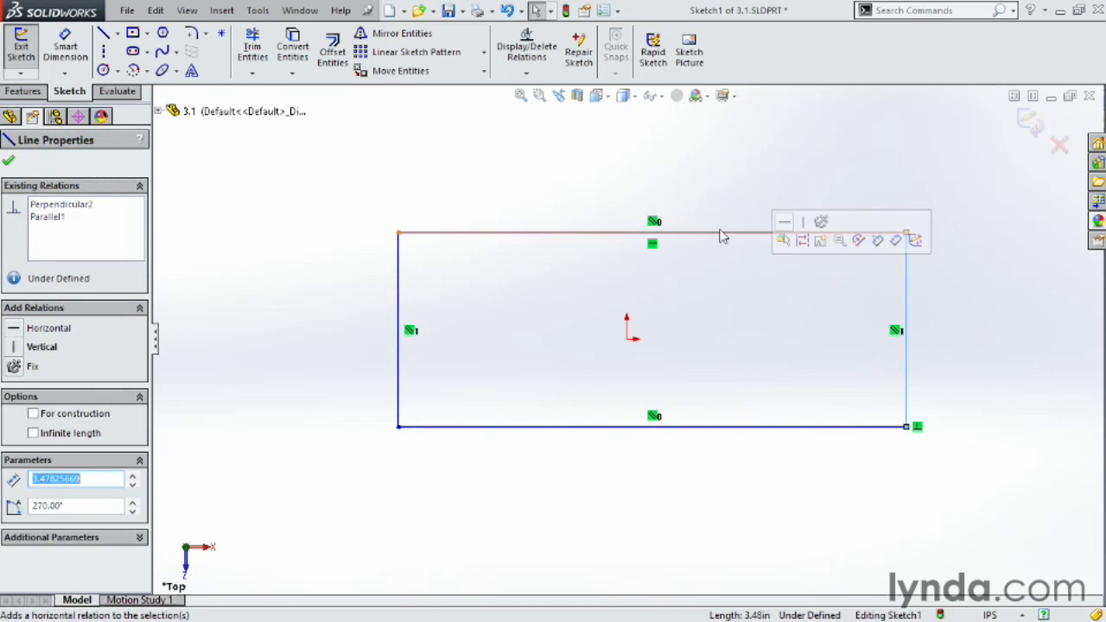
{"action": "left_click_drag", "start_coordinate": [709, 204], "coordinate": [674, 170]}
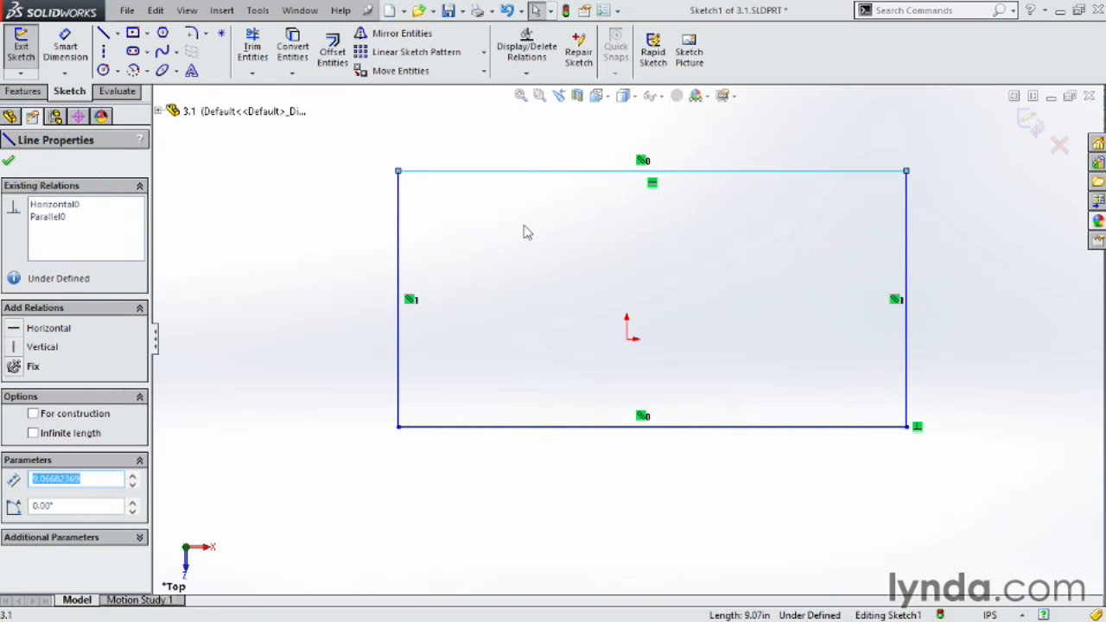
Drag the top-left and bottom-left corners so the bottom-left corner snaps onto the origin.
{"action": "left_click_drag", "start_coordinate": [398, 170], "coordinate": [504, 214]}
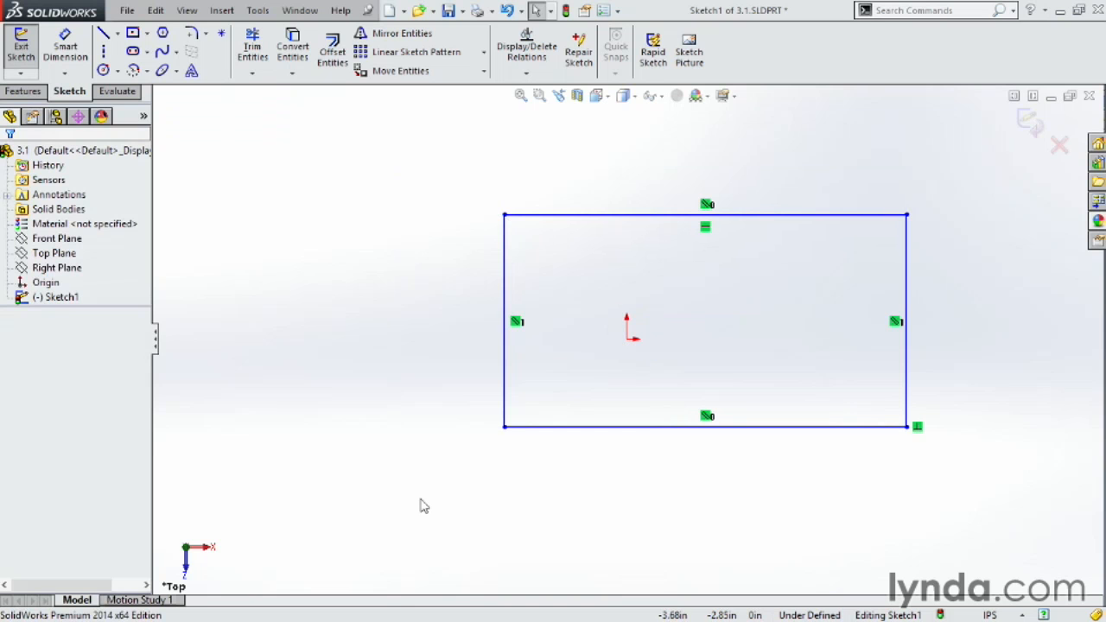
{"action": "left_click_drag", "start_coordinate": [505, 427], "coordinate": [622, 353]}
{"action": "left_click", "coordinate": [611, 383]}
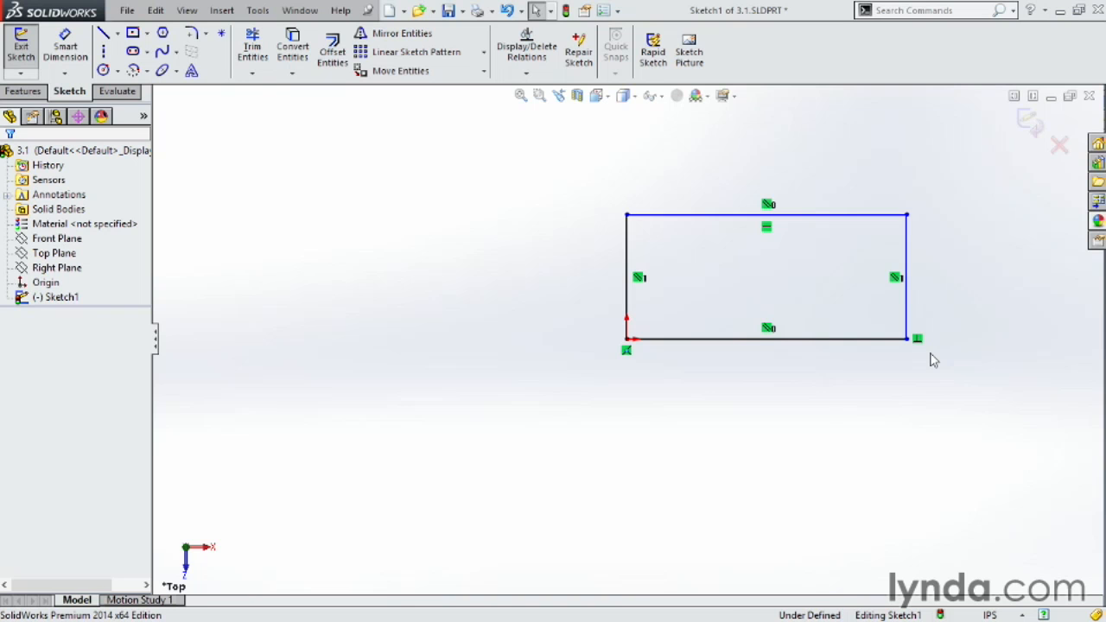
Drag the top-right corner upward and outward to enlarge the rectangle, then deselect it.
{"action": "left_click_drag", "start_coordinate": [908, 216], "coordinate": [926, 185]}
{"action": "left_click", "coordinate": [968, 244]}
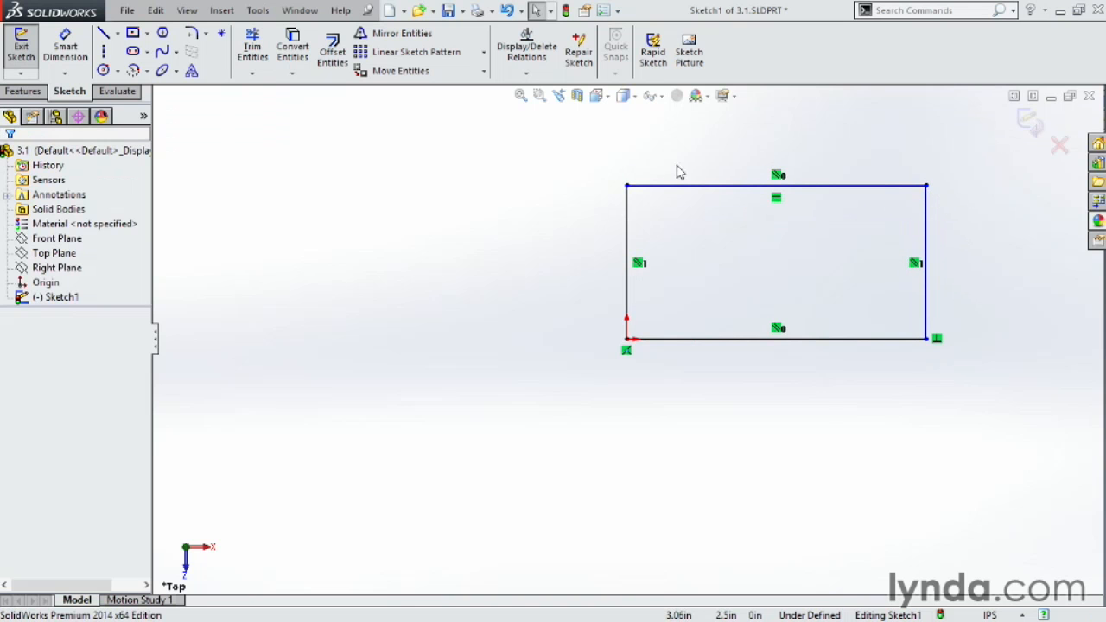
Dimension the top line's length with Smart Dimension and set it to 6 in.
{"action": "left_click", "coordinate": [80, 61]}
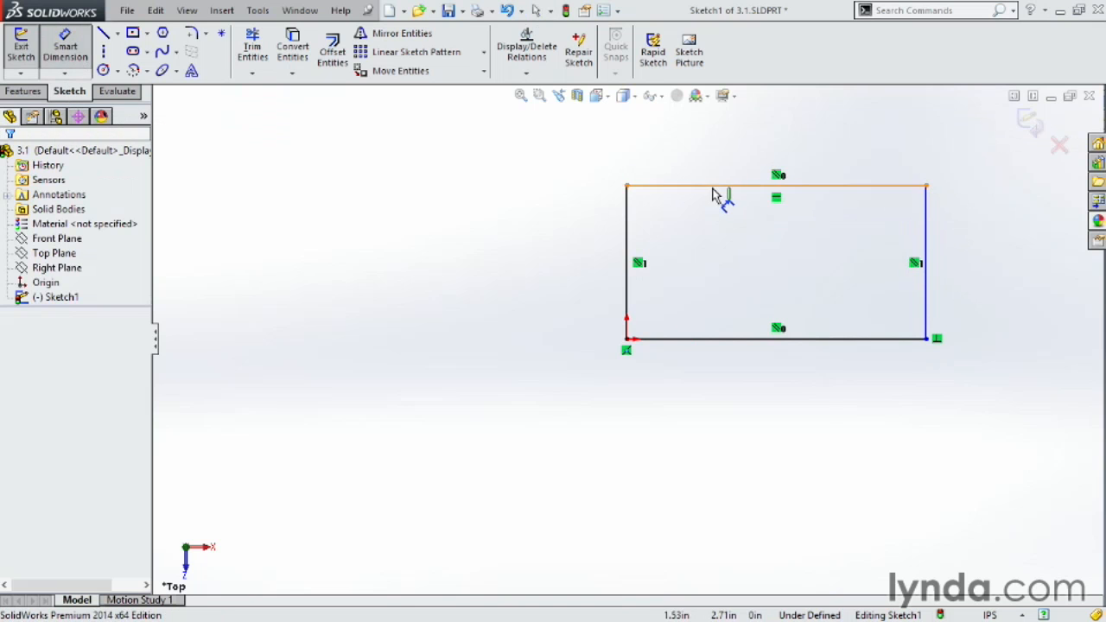
{"action": "left_click", "coordinate": [723, 187]}
{"action": "left_click", "coordinate": [773, 136]}
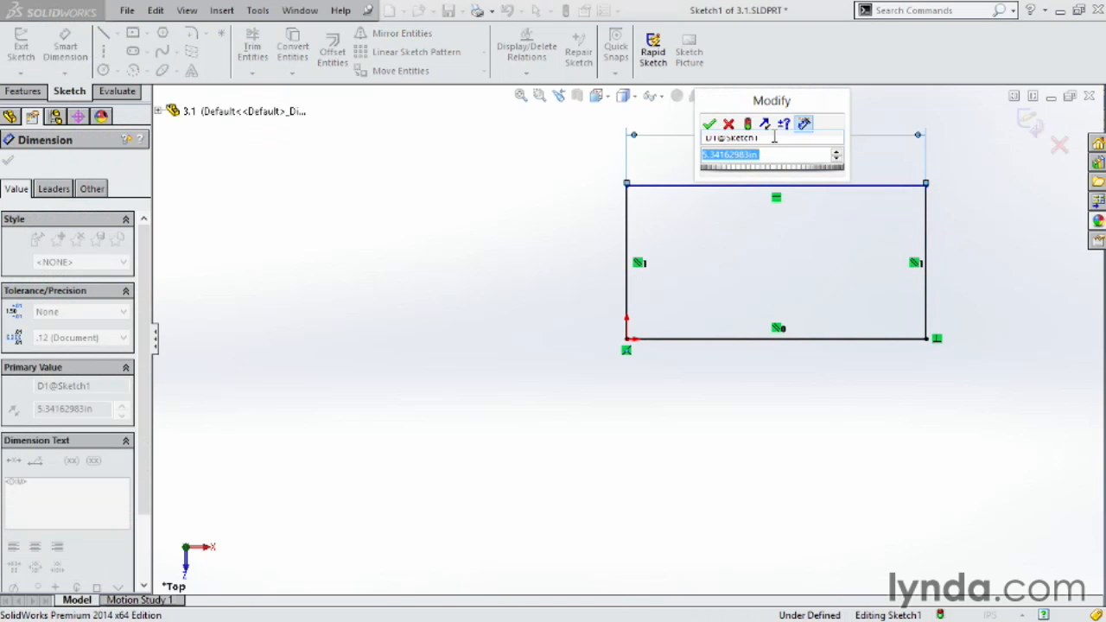
{"action": "type", "text": "6"}
{"action": "key", "text": "Return"}
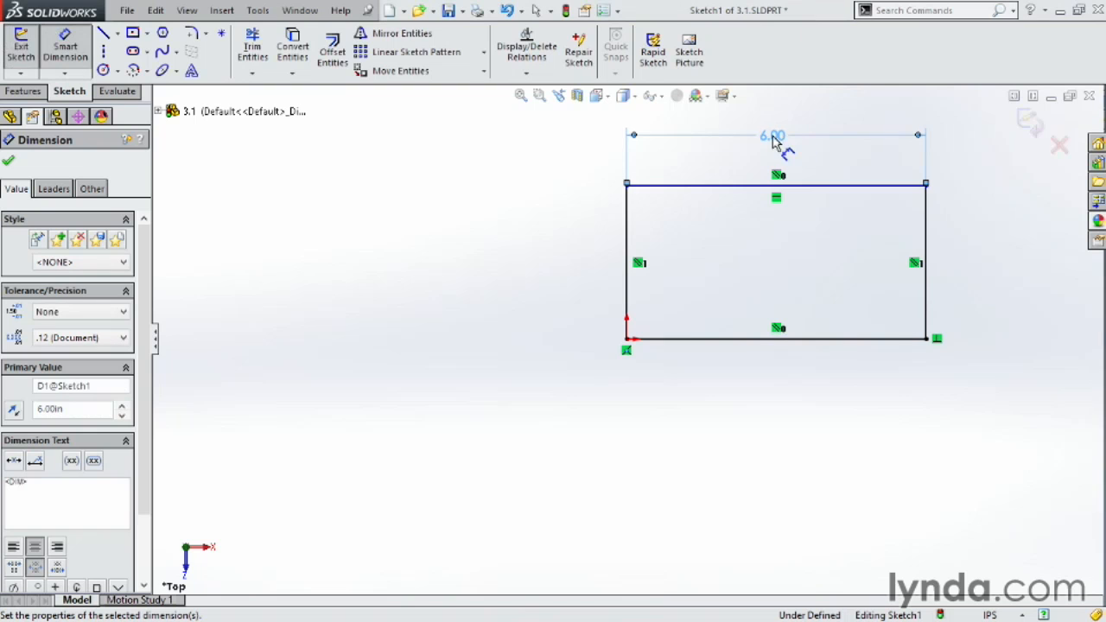
Dimension the right line's height and set it to 3.0 in.
{"action": "scroll", "coordinate": [932, 318], "scroll_direction": "down", "scroll_amount": 2}
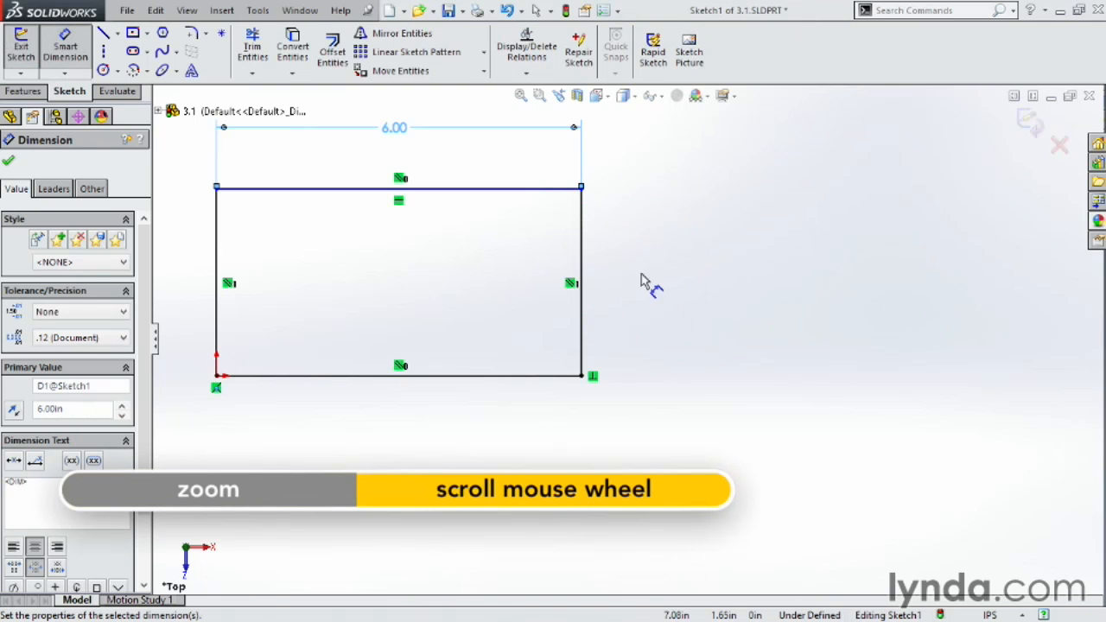
{"action": "left_click", "coordinate": [583, 263]}
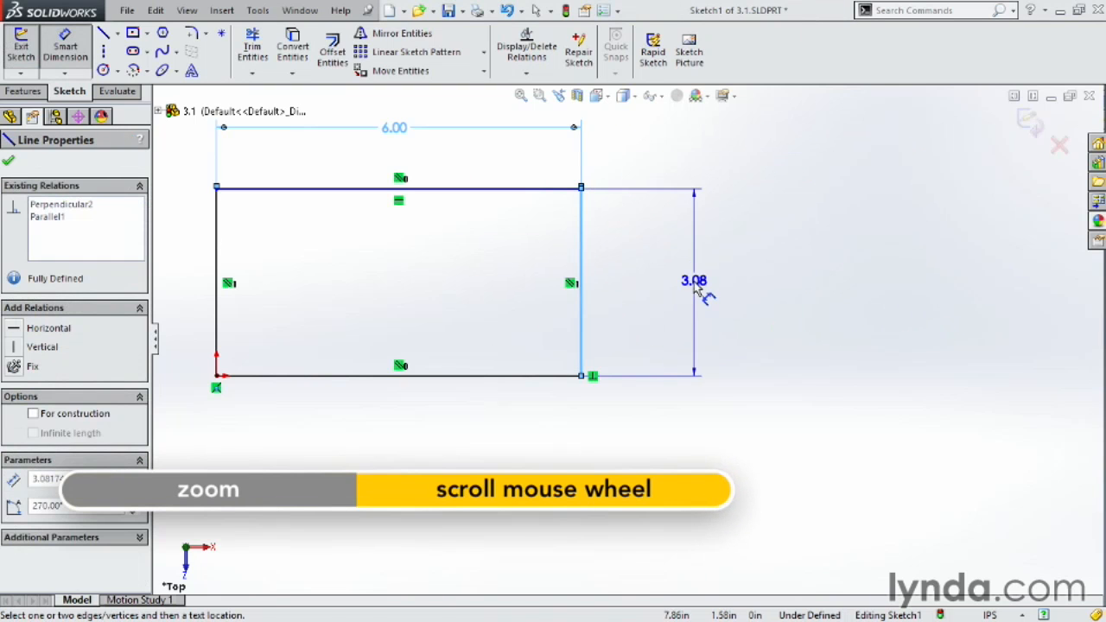
{"action": "left_click", "coordinate": [692, 292]}
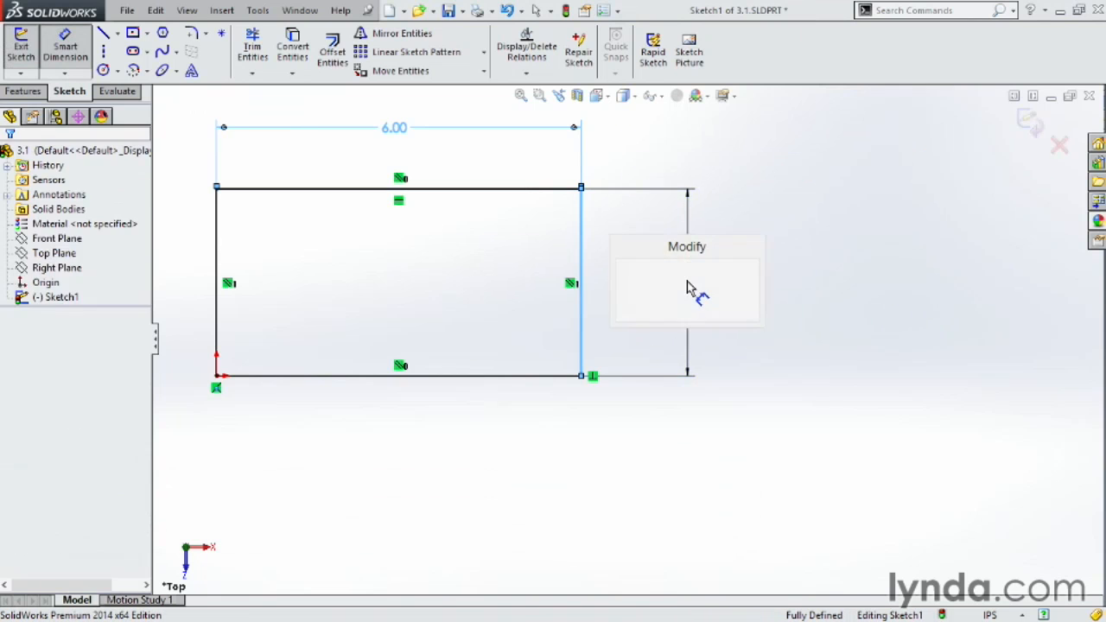
{"action": "type", "text": "3.0"}
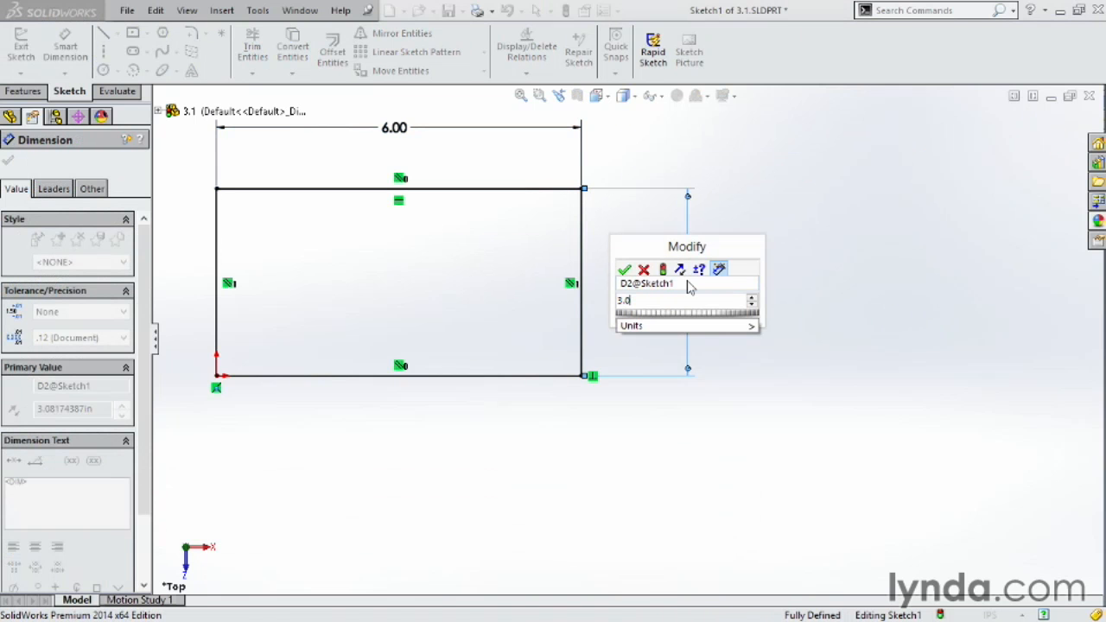
{"action": "key", "text": "Return"}
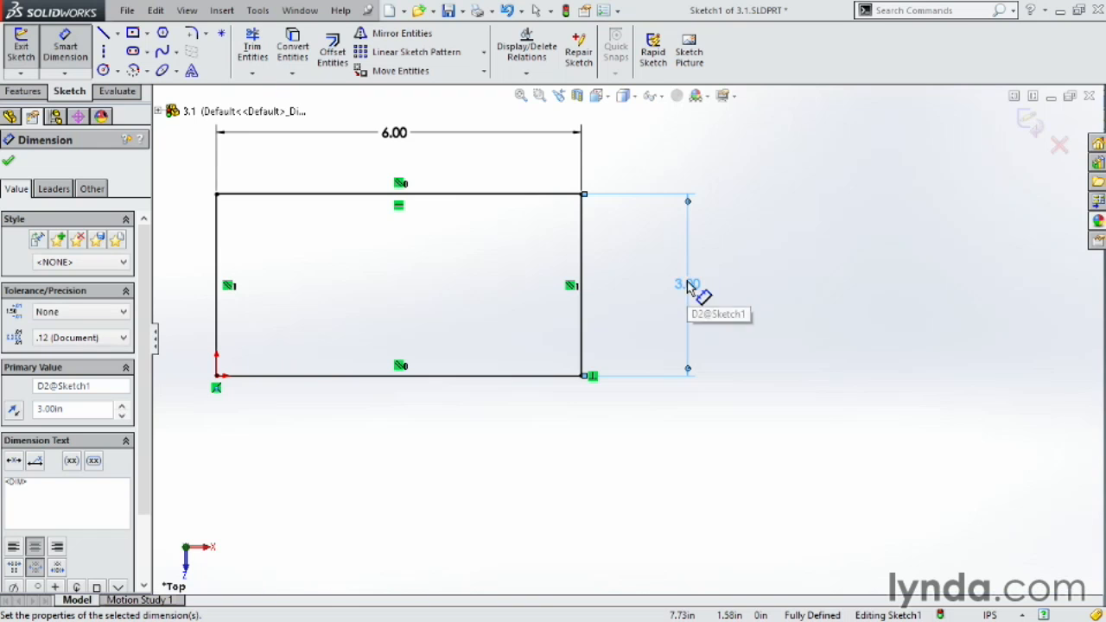
Extrude the sketch as a Boss-Extrude with a Blind depth of 2.0 in.
{"action": "key", "text": "f"}
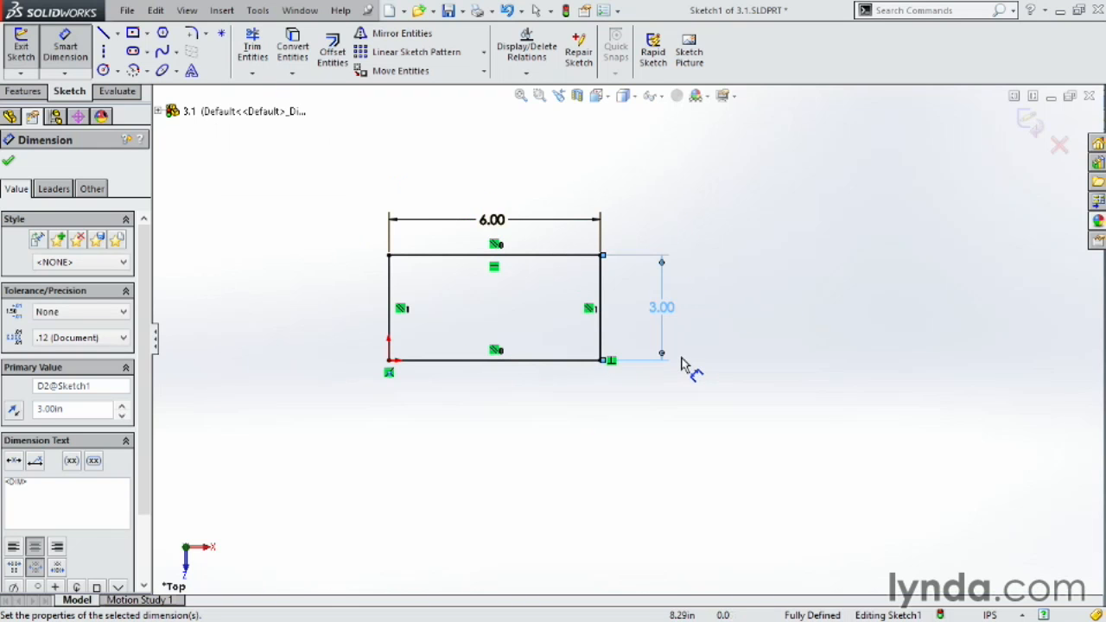
{"action": "left_click", "coordinate": [24, 93]}
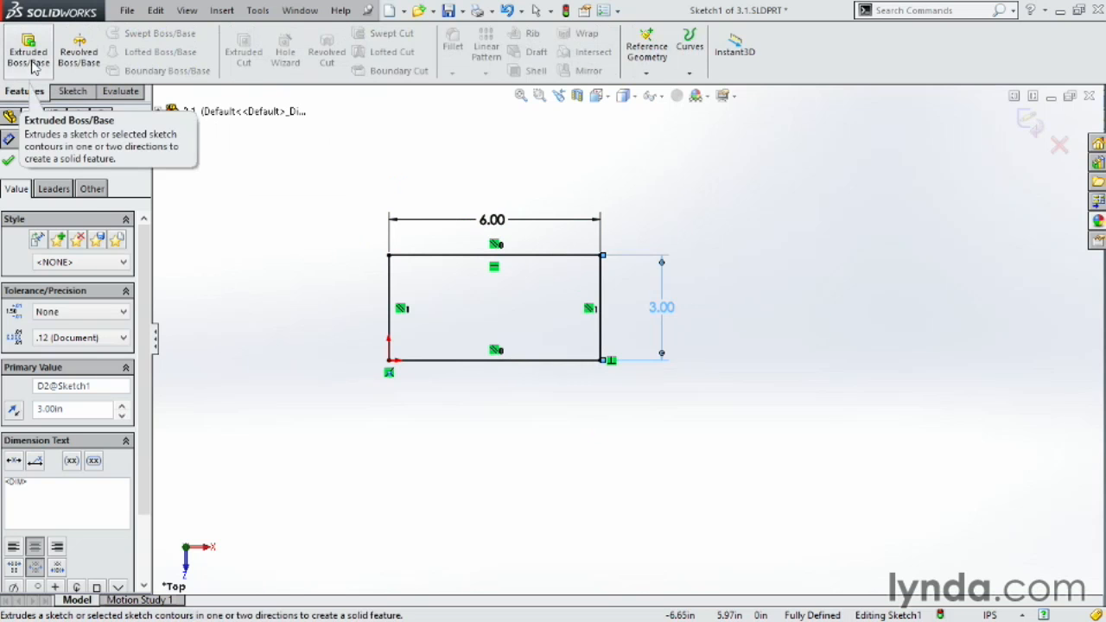
{"action": "left_click", "coordinate": [30, 57]}
{"action": "left_click_drag", "start_coordinate": [564, 321], "coordinate": [566, 257]}
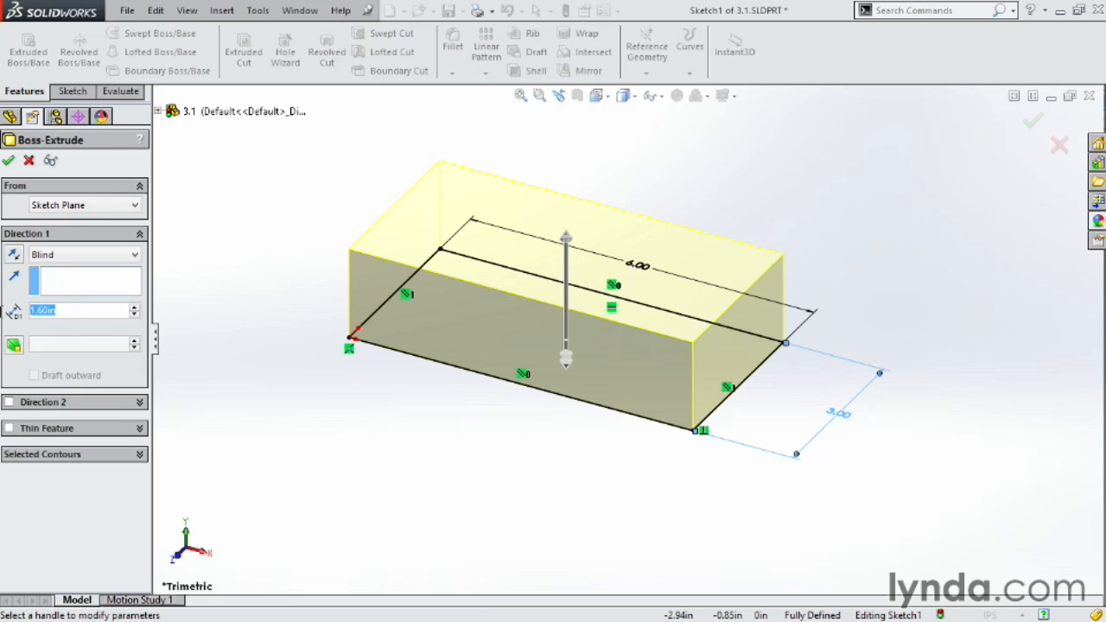
{"action": "type", "text": "2."}
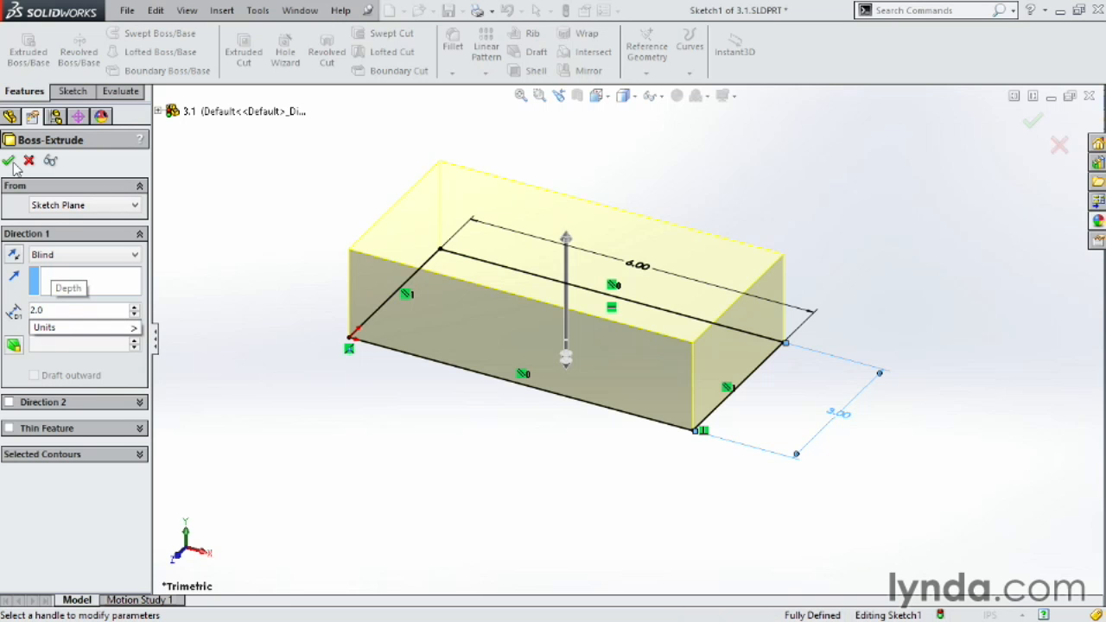
{"action": "left_click", "coordinate": [8, 161]}
{"action": "scroll", "coordinate": [608, 412], "scroll_direction": "up", "scroll_amount": 3}
{"action": "middle_click_drag", "start_coordinate": [608, 413], "coordinate": [949, 459]}
{"action": "left_click", "coordinate": [735, 374]}
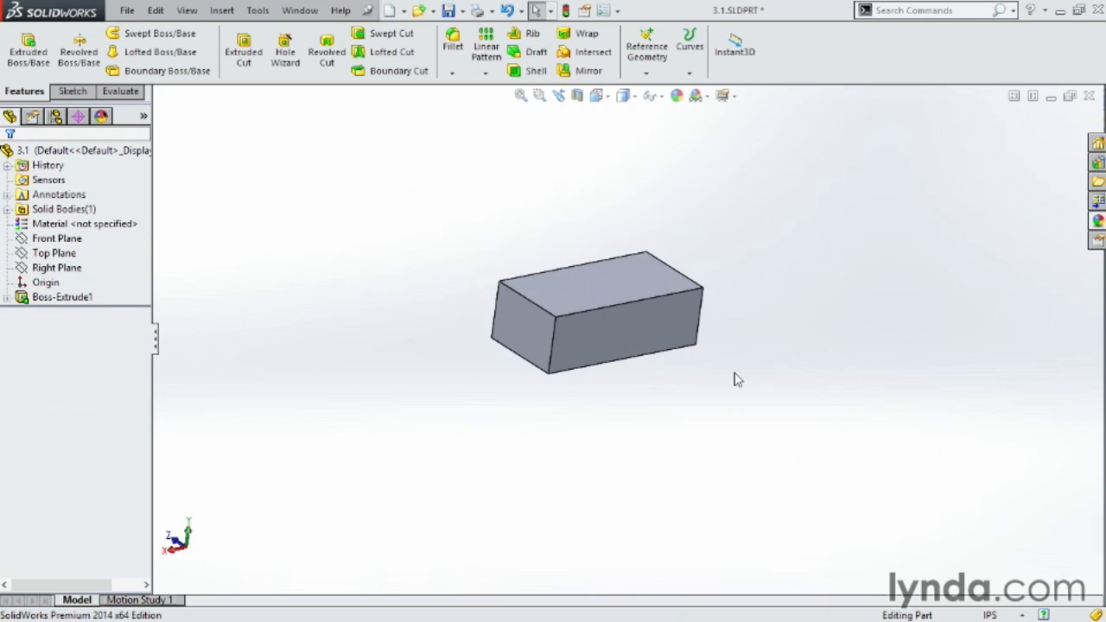